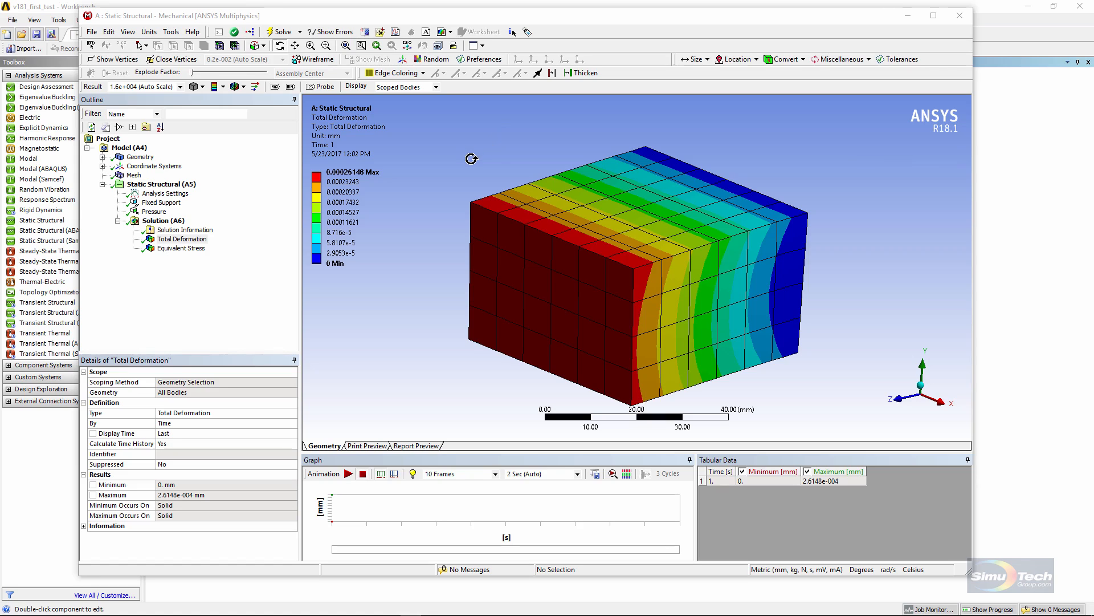
# Try the Outline sort on the Solution and analysis branches, restoring the original order each time.
pyautogui.click(160, 222)
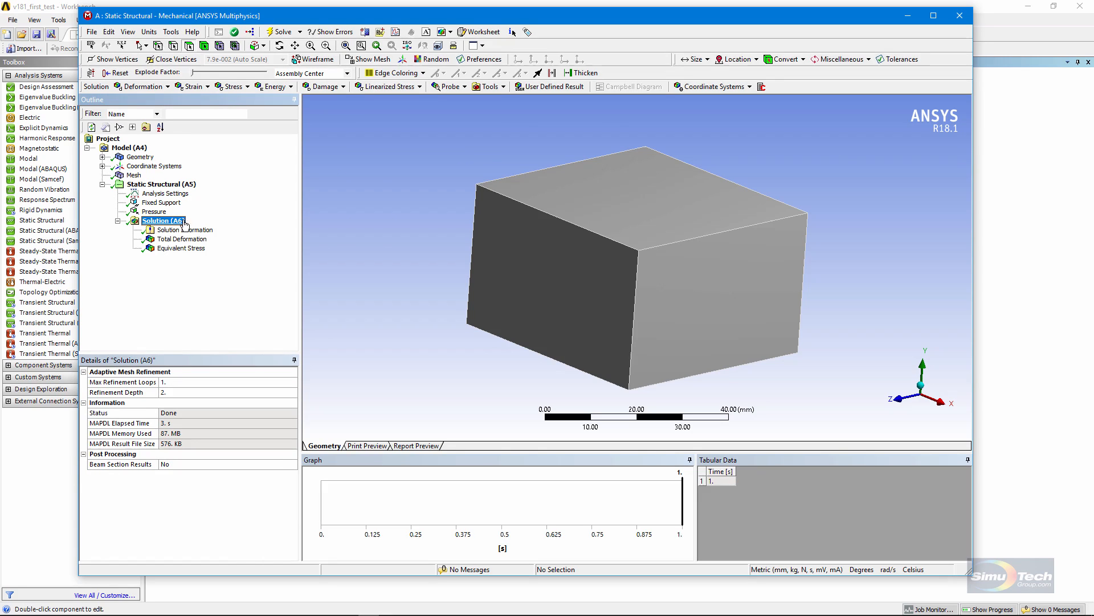
pyautogui.click(159, 127)
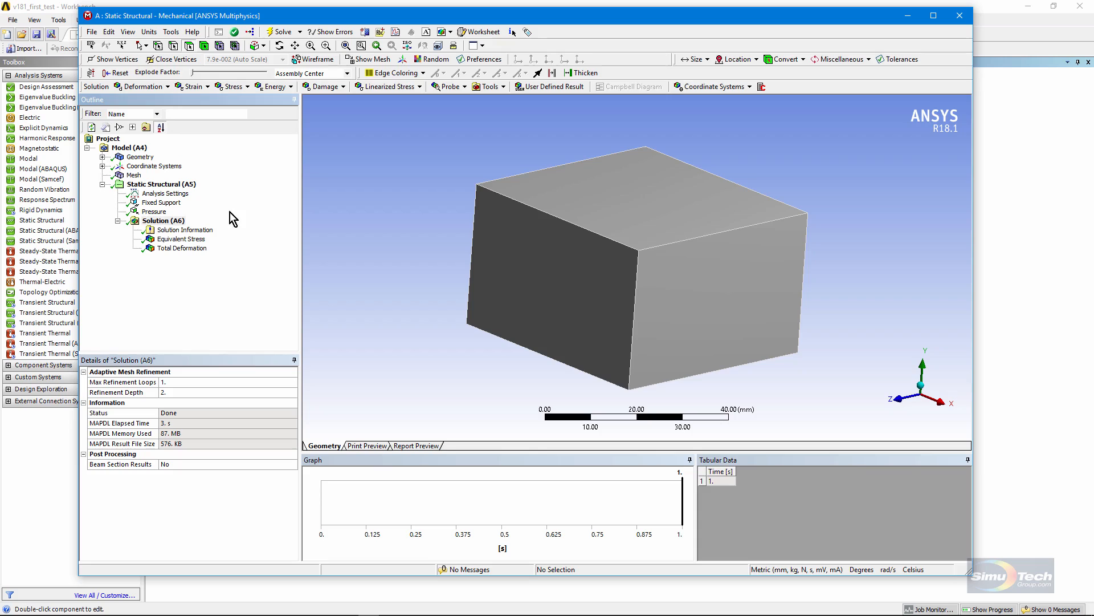
pyautogui.click(160, 127)
pyautogui.click(156, 186)
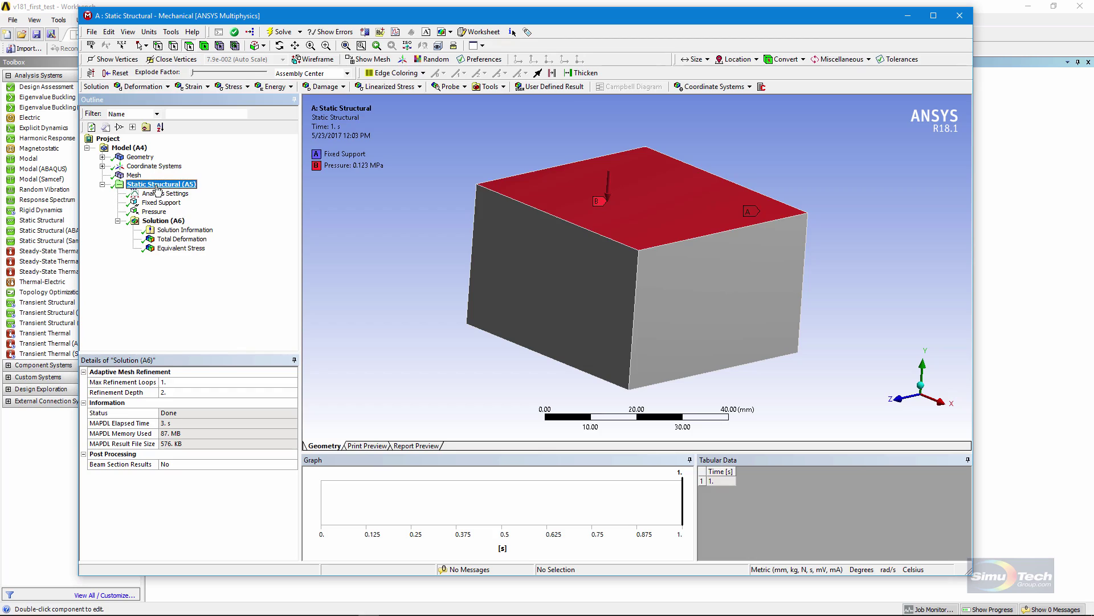
pyautogui.click(161, 127)
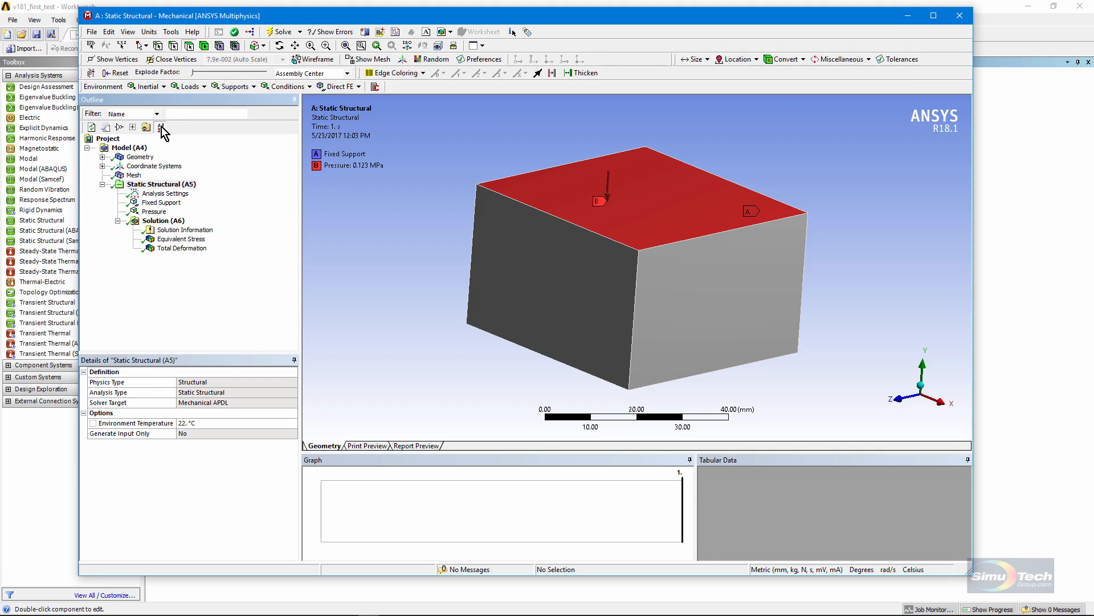
pyautogui.click(162, 127)
# Sort the Solution results so Equivalent Stress is listed above Total Deformation.
pyautogui.click(162, 221)
pyautogui.click(161, 127)
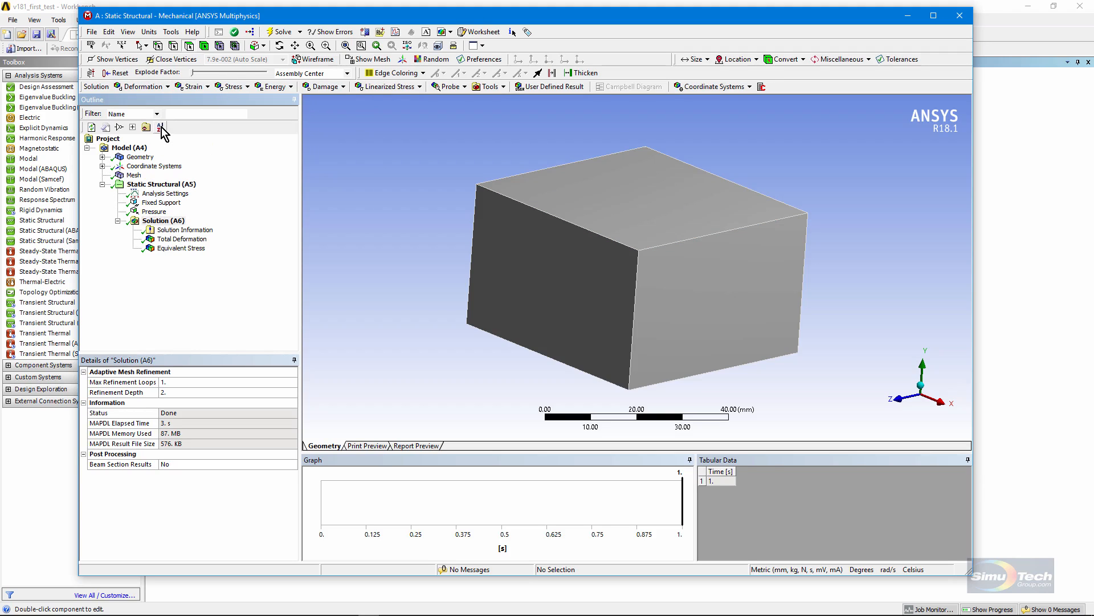
pyautogui.click(161, 127)
# Show the equivalent von-Mises stress contours on the block, leaving display options unchanged.
pyautogui.click(127, 32)
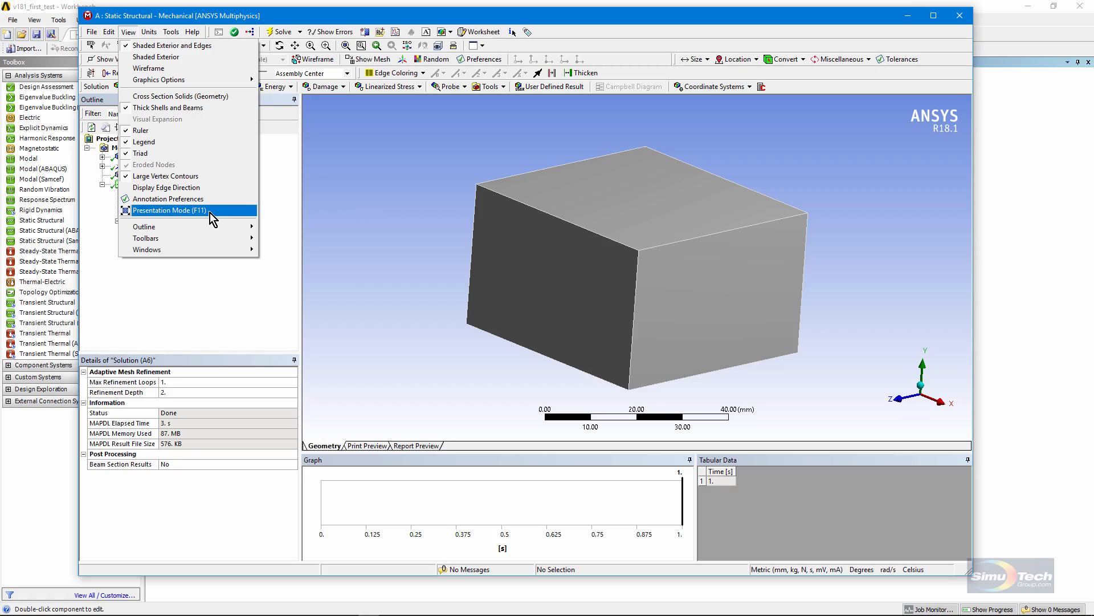
pyautogui.click(350, 206)
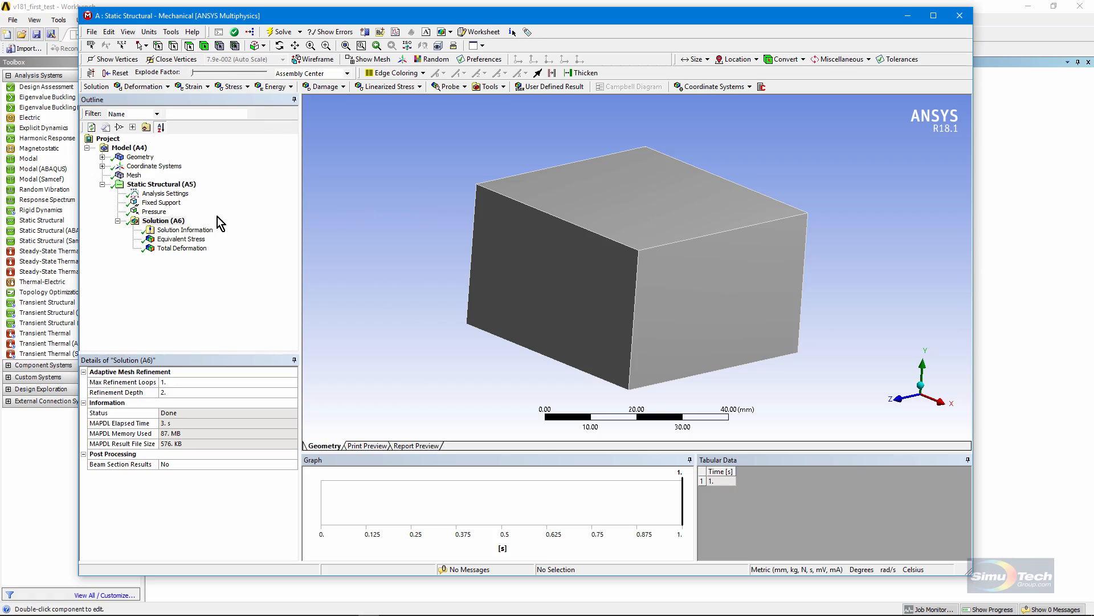
pyautogui.click(183, 243)
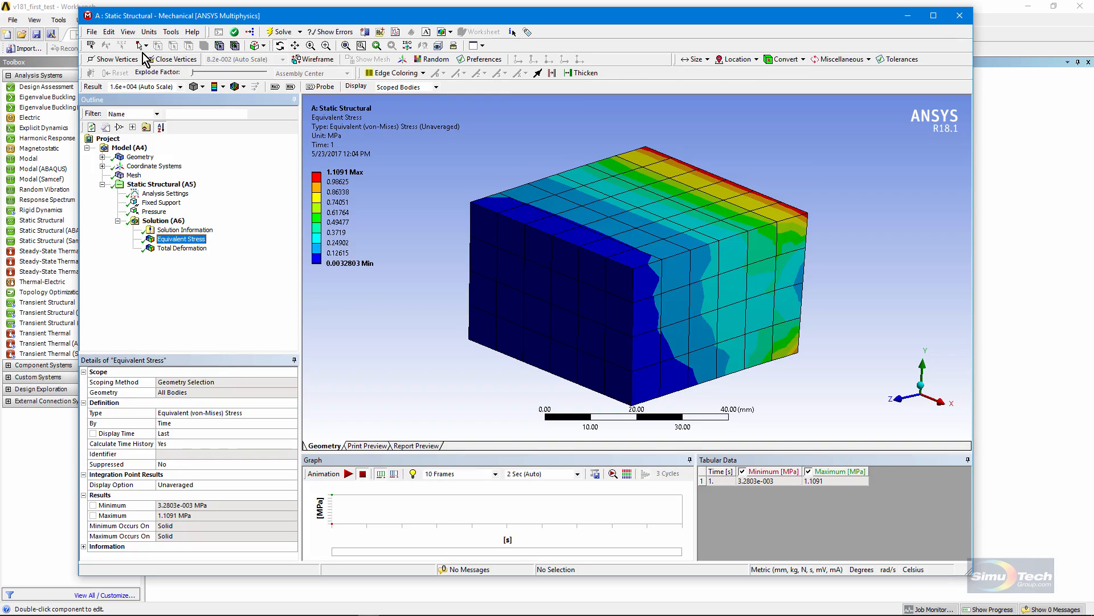
pyautogui.click(130, 33)
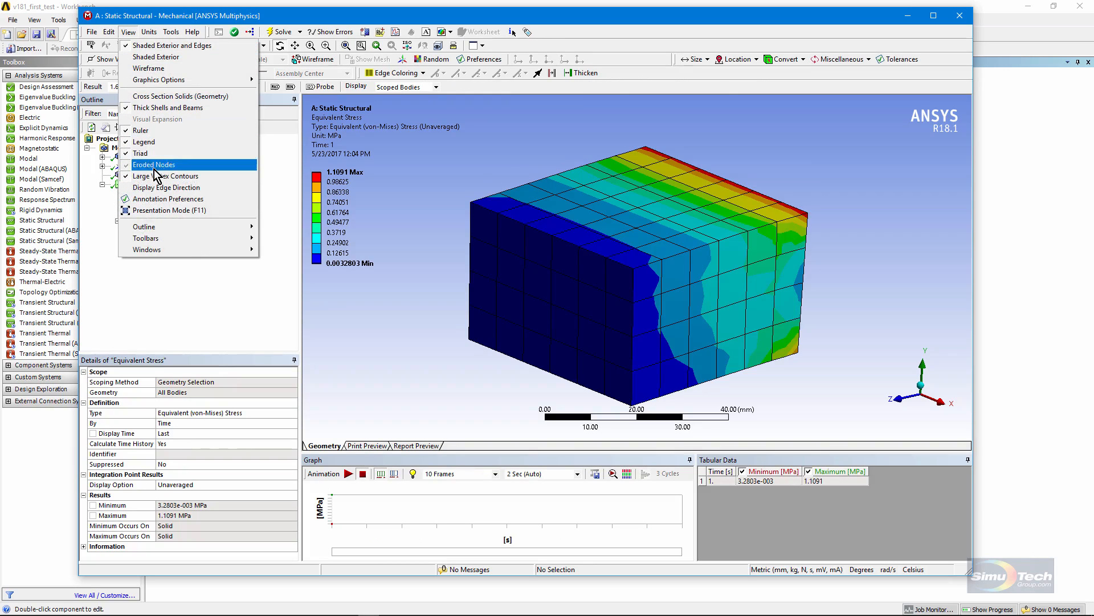
pyautogui.click(178, 314)
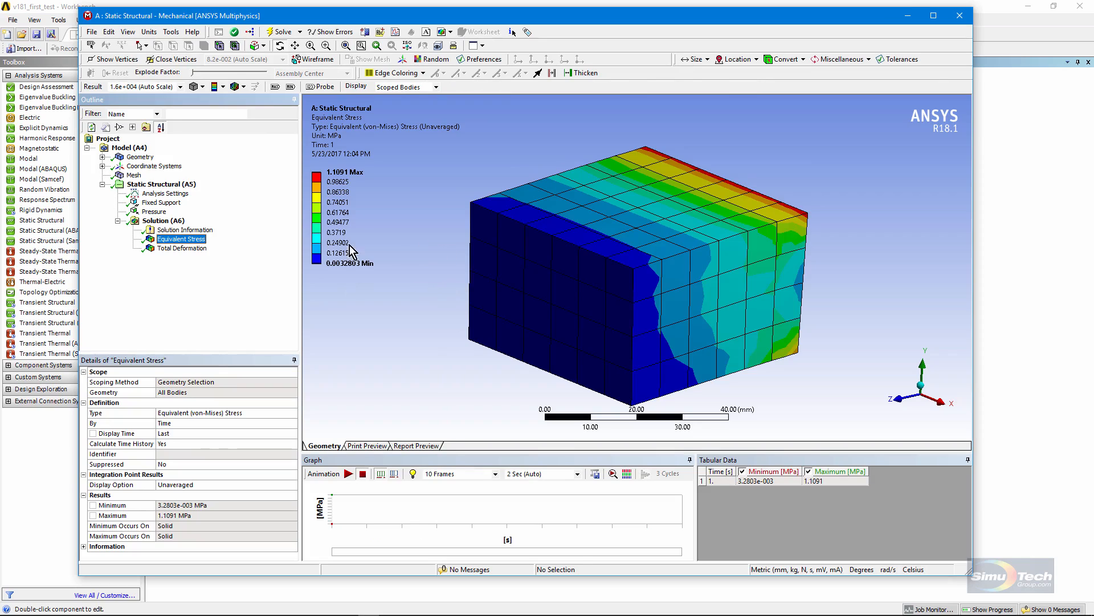
# Begin renaming the Equivalent Stress result, cancelling the first attempt.
pyautogui.click(187, 240)
pyautogui.press('Escape')
pyautogui.click(180, 241)
pyautogui.press('Escape')
pyautogui.click(425, 198)
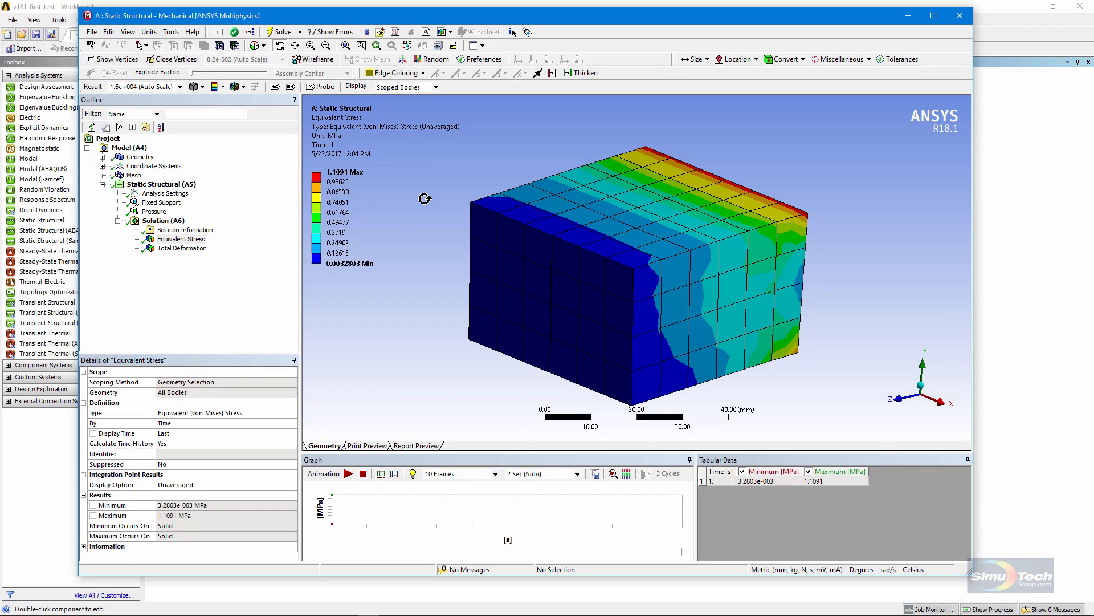
pyautogui.press('F11')
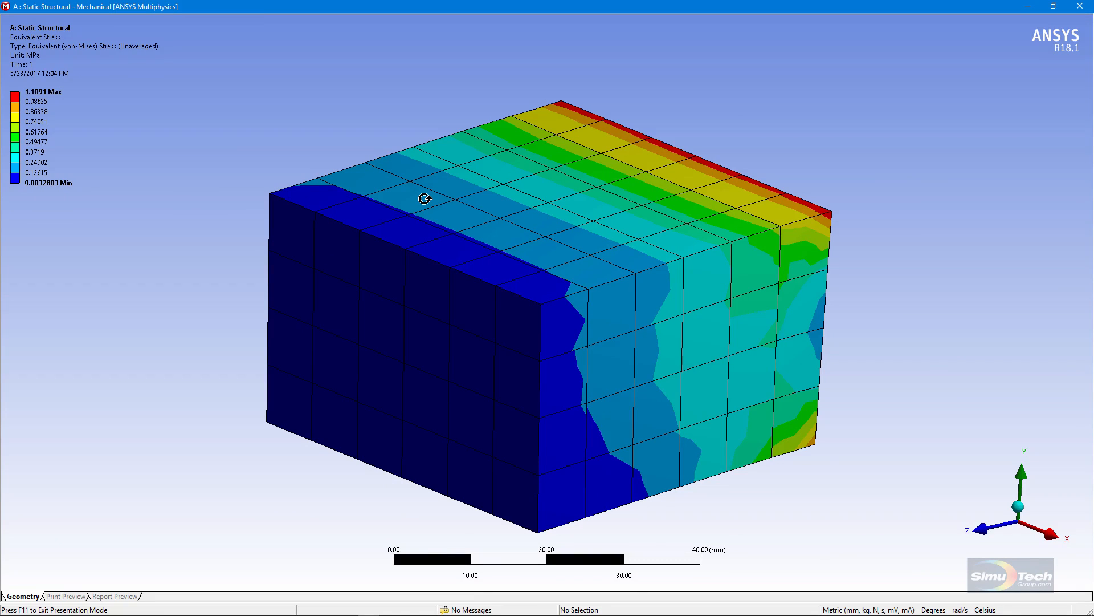
pyautogui.press('F11')
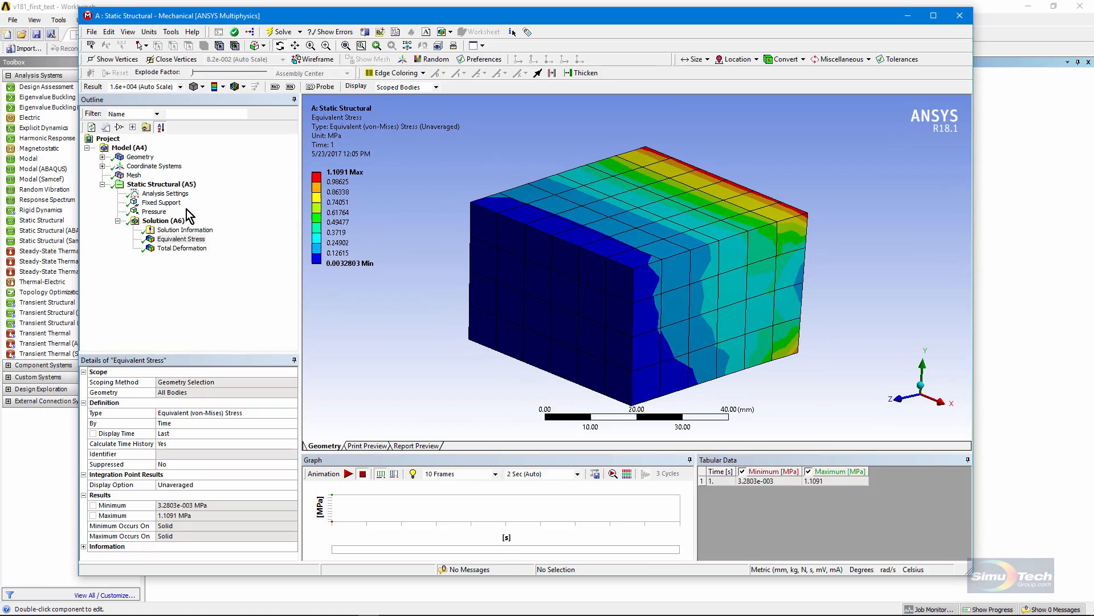
# Show the total deformation plot full screen in Presentation Mode, then leave it.
pyautogui.click(173, 248)
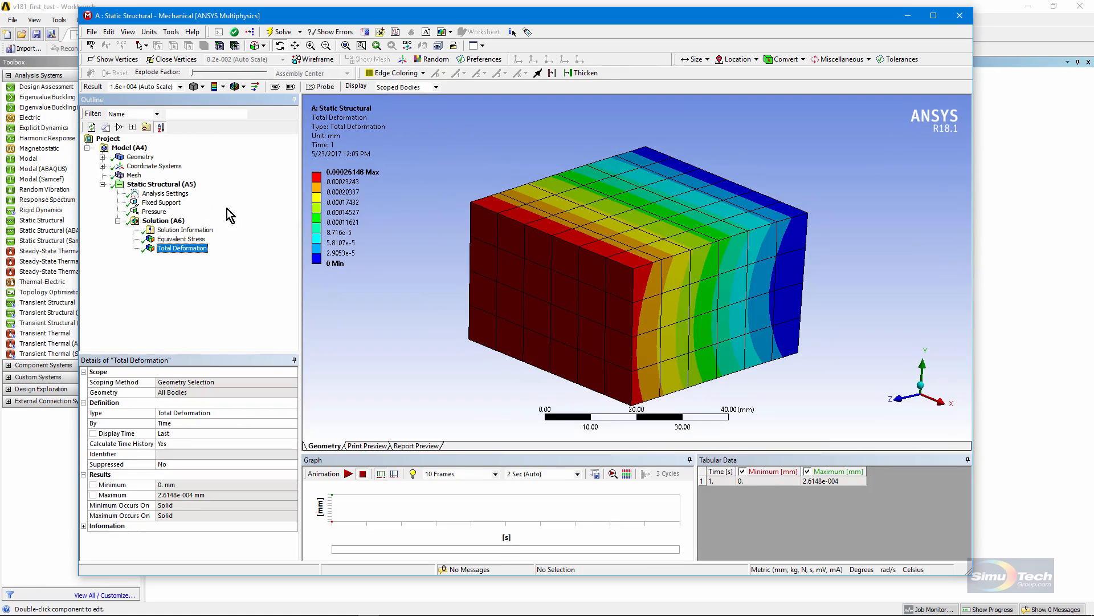
pyautogui.click(426, 161)
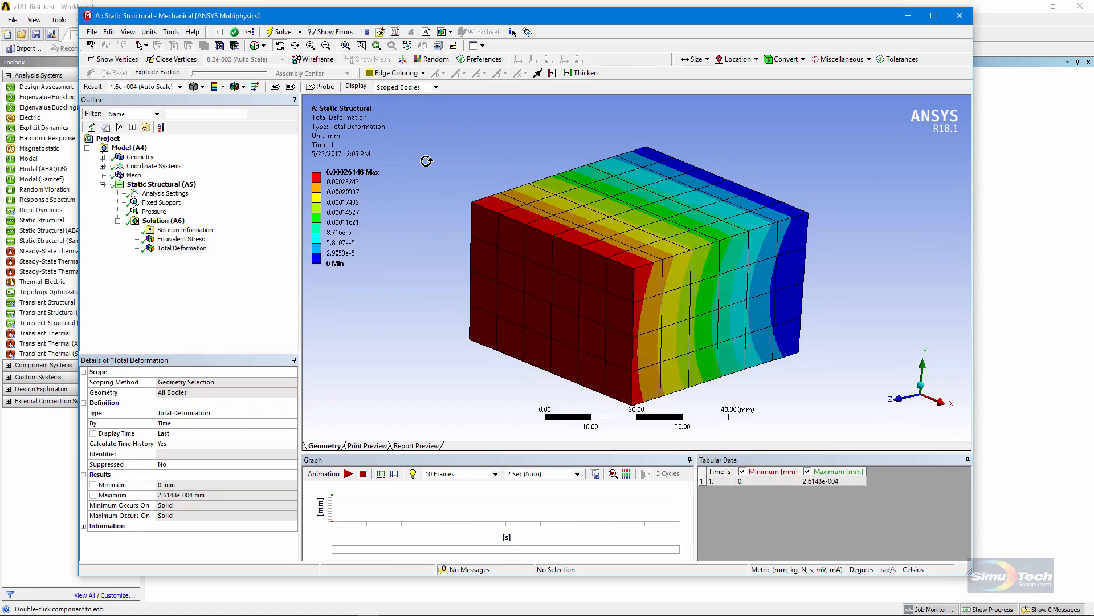
pyautogui.press('F11')
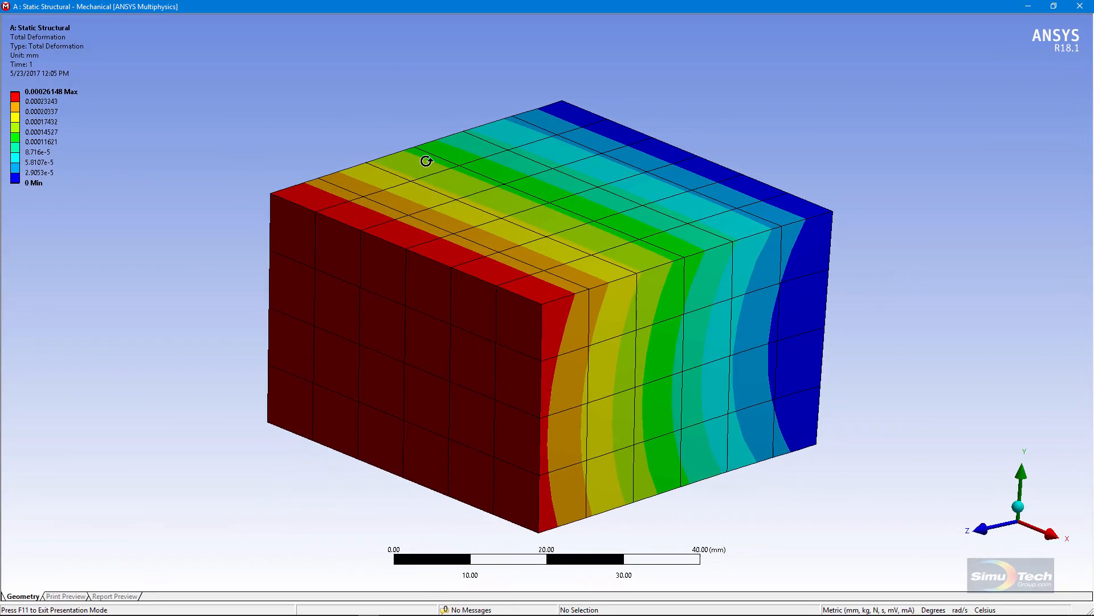
pyautogui.press('F11')
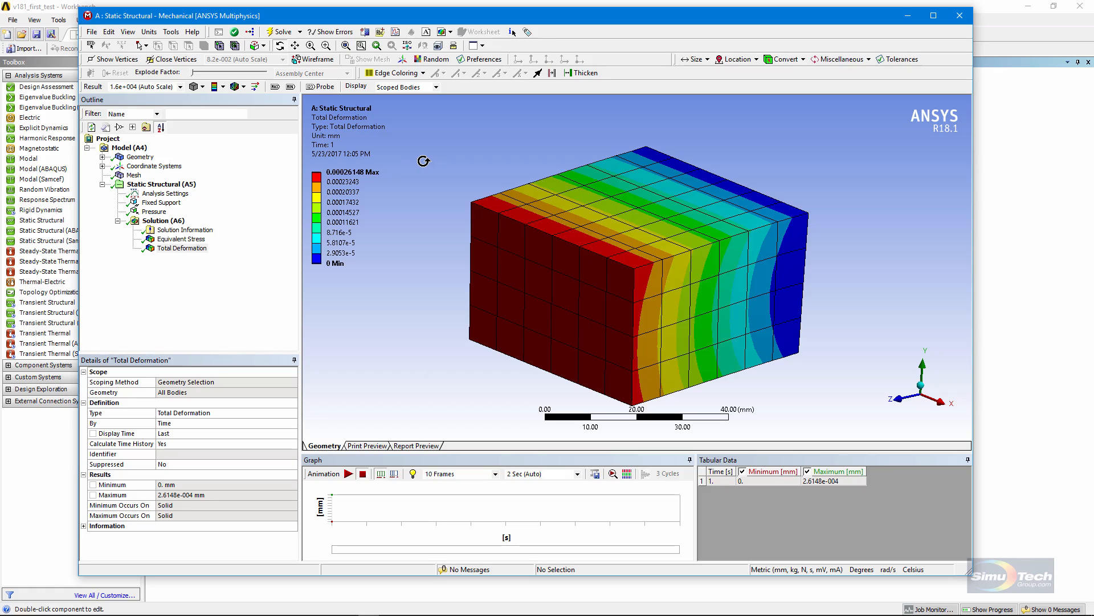
# Review the Mesh branch's export actions without exporting anything.
pyautogui.click(188, 240)
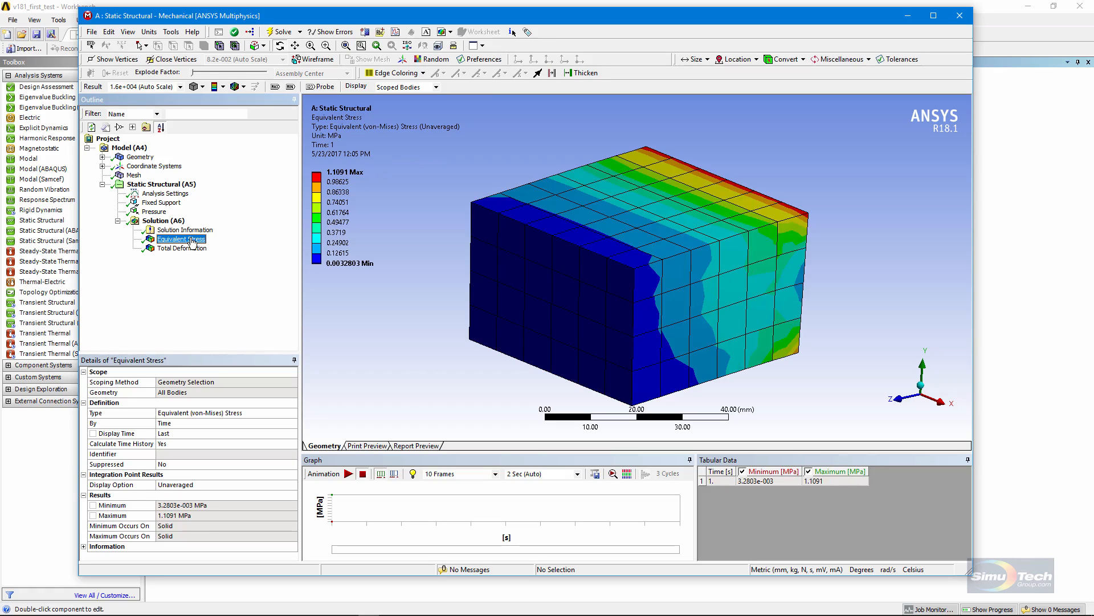
pyautogui.click(133, 175)
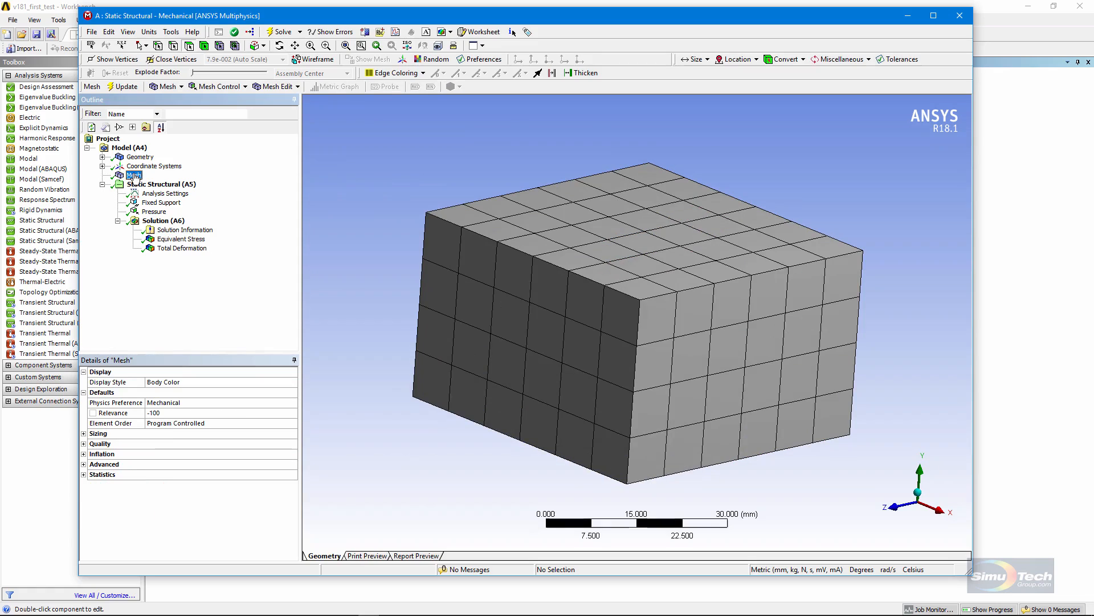
pyautogui.click(181, 238)
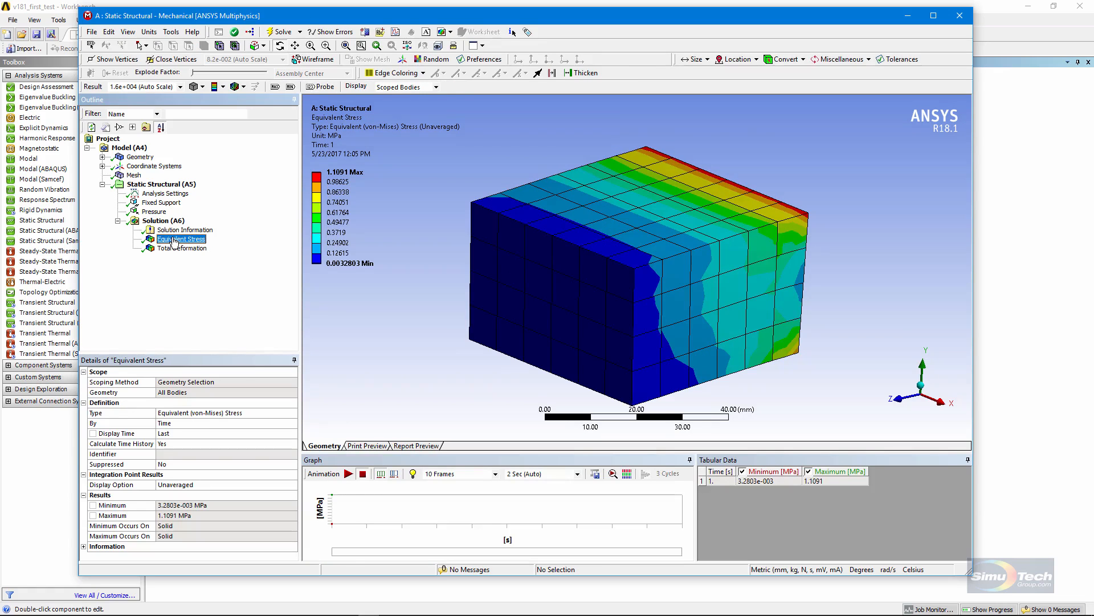
pyautogui.click(135, 175)
pyautogui.rightClick(136, 176)
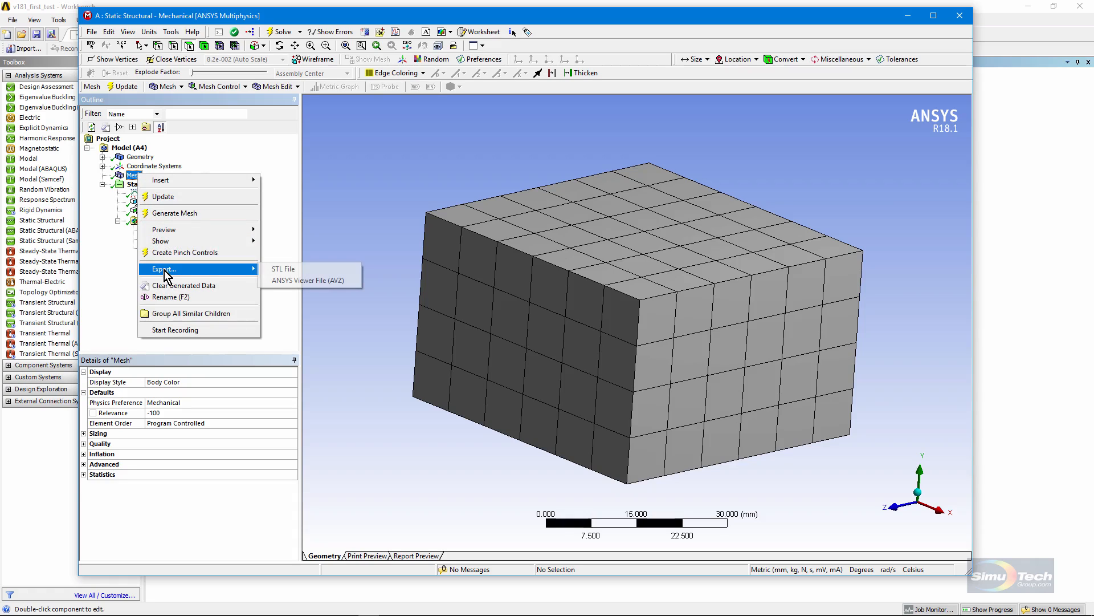
pyautogui.moveTo(164, 268)
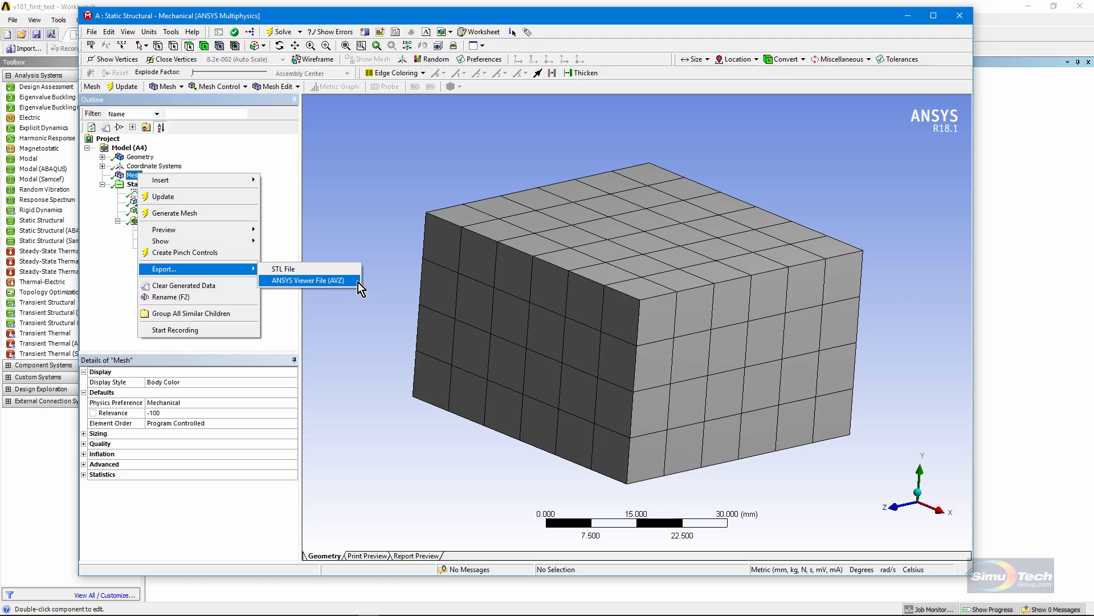
pyautogui.click(368, 219)
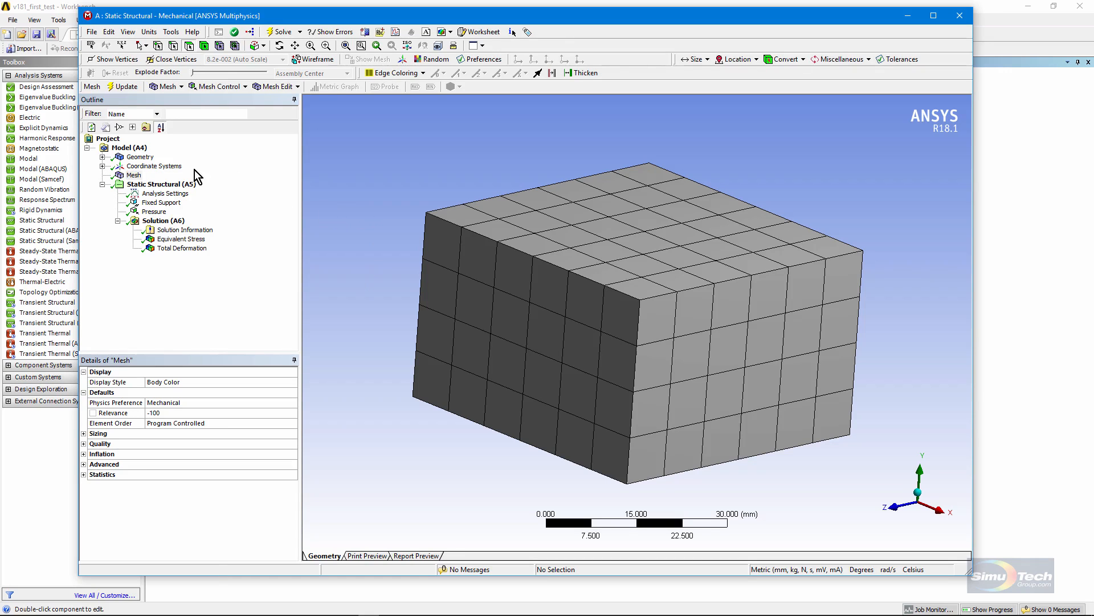
# Export Equivalent Stress as ANSYS Viewer file test_avz_stress_eqv.avz in the AVZ folder.
pyautogui.click(180, 241)
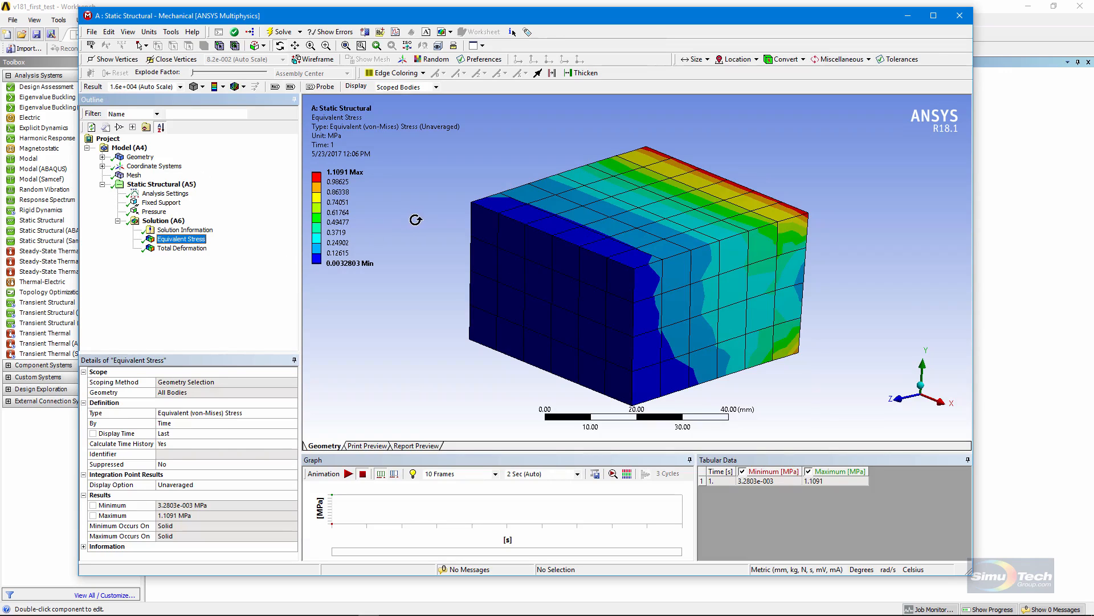
pyautogui.click(181, 239)
pyautogui.rightClick(185, 242)
pyautogui.moveTo(210, 260)
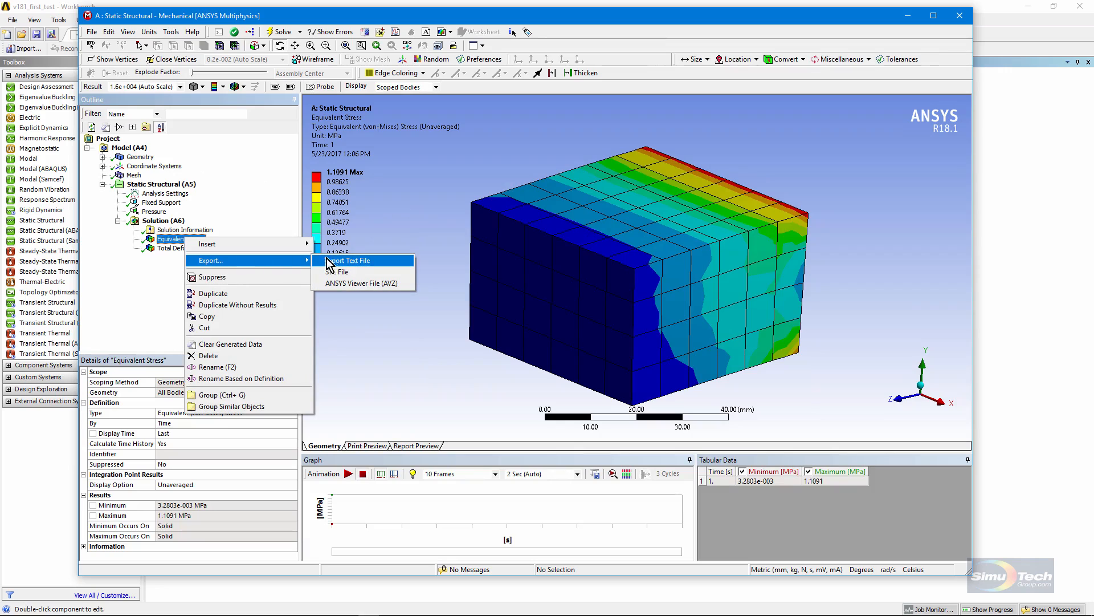
pyautogui.click(361, 285)
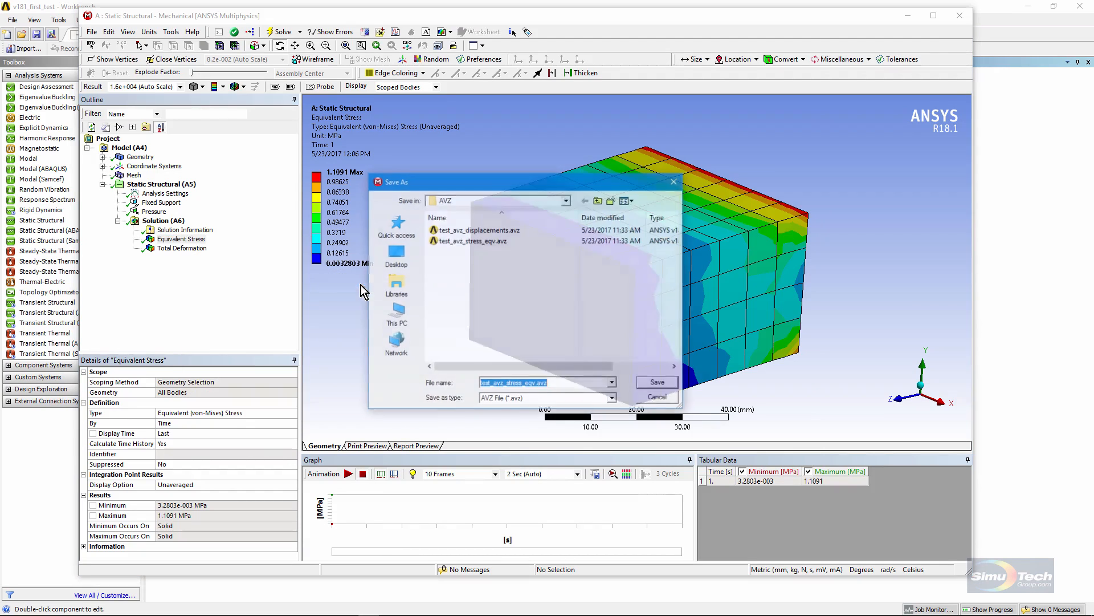
pyautogui.moveTo(496, 187); pyautogui.dragTo(457, 167)
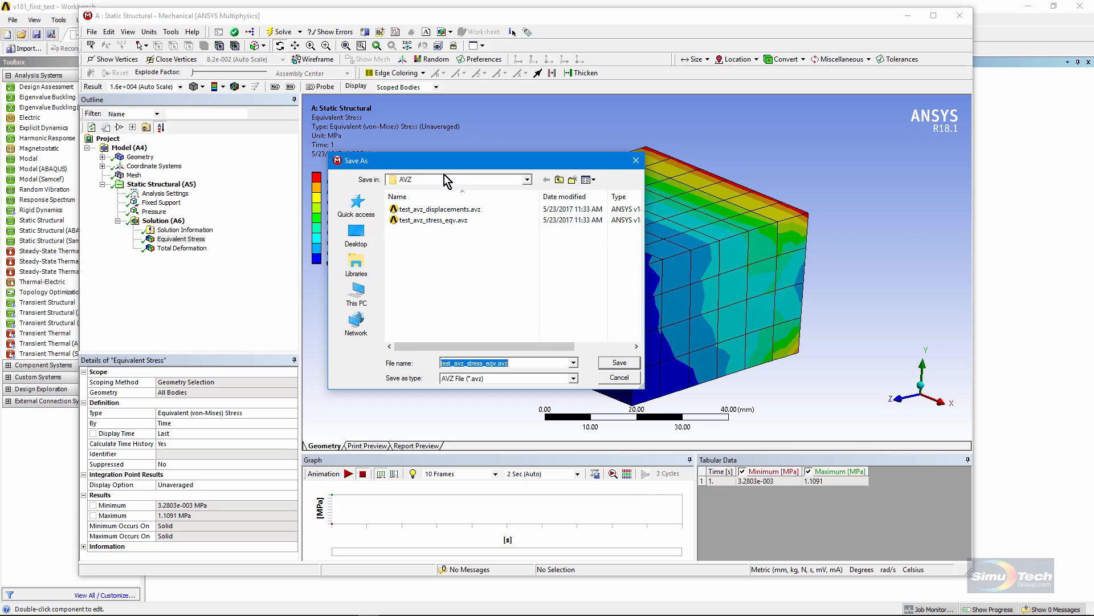
pyautogui.click(629, 364)
# Confirm overwriting the AVZ file, then show the block's grey mesh after the results.
pyautogui.click(605, 356)
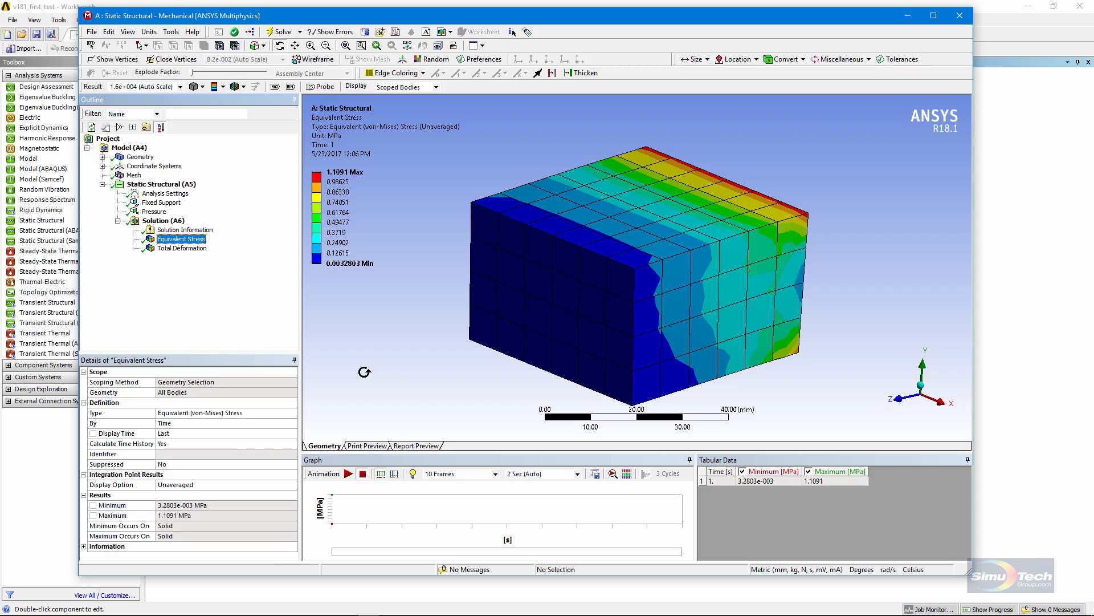
pyautogui.click(185, 248)
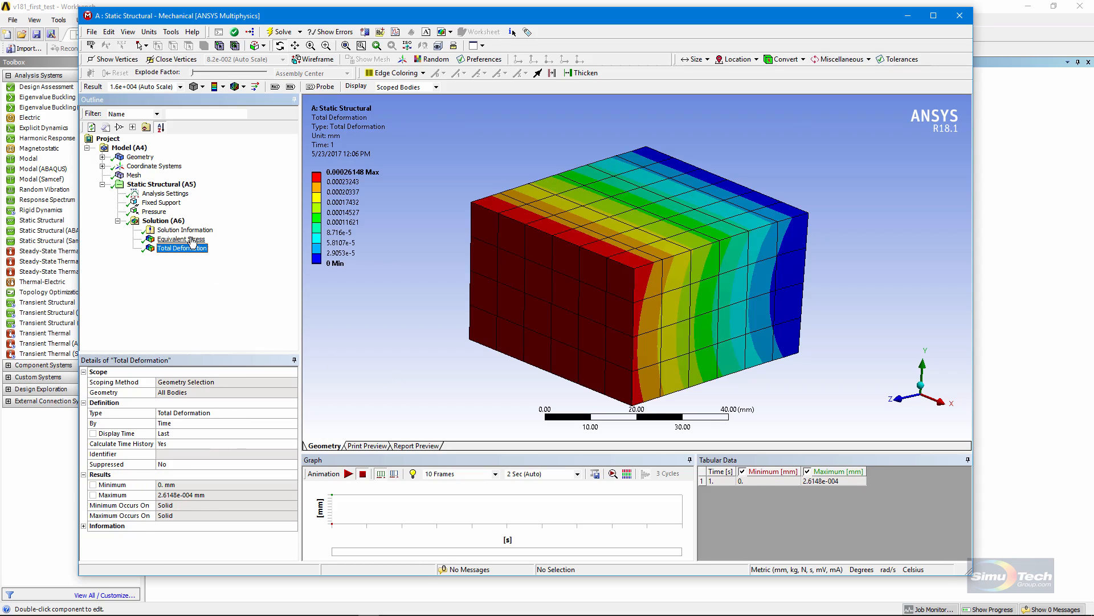
pyautogui.click(190, 239)
pyautogui.click(136, 176)
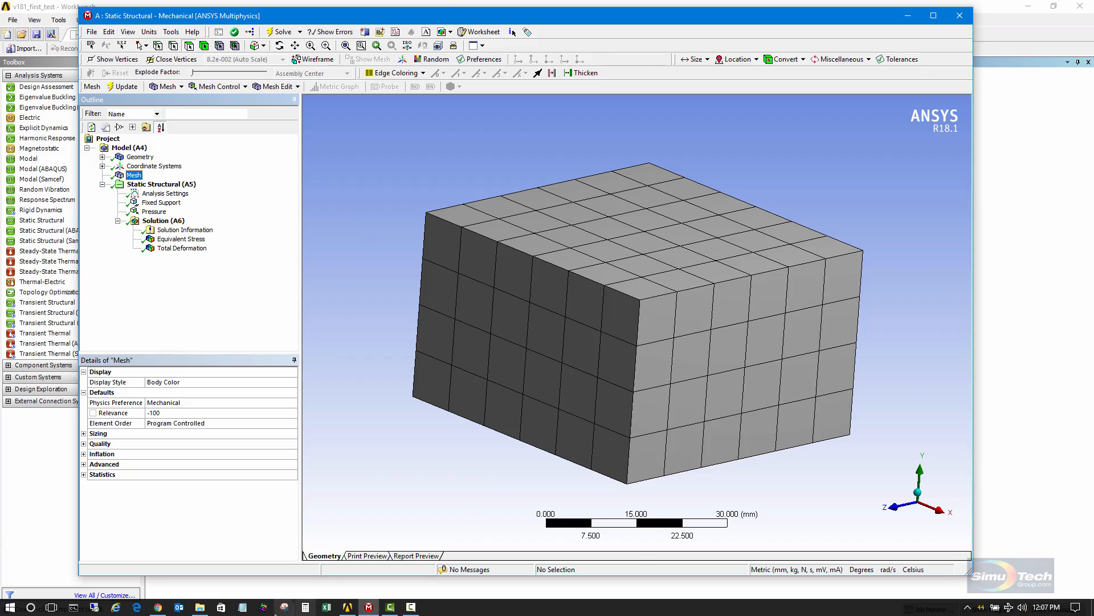
# Search the ANSYS website in Chrome for 'avz VIEWER'.
pyautogui.click(158, 607)
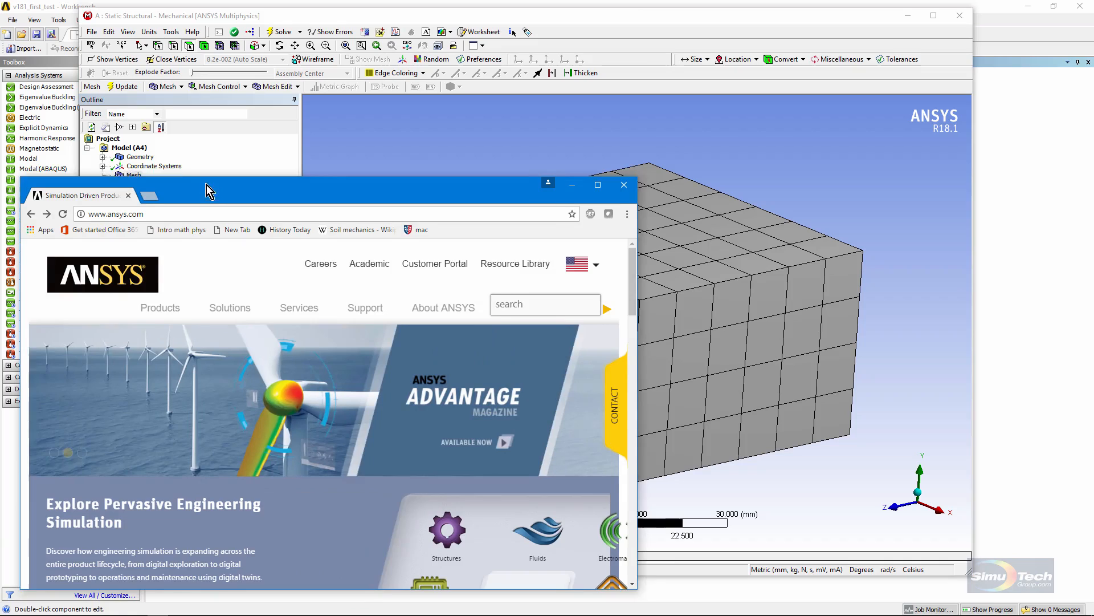
pyautogui.moveTo(206, 185); pyautogui.dragTo(213, 170)
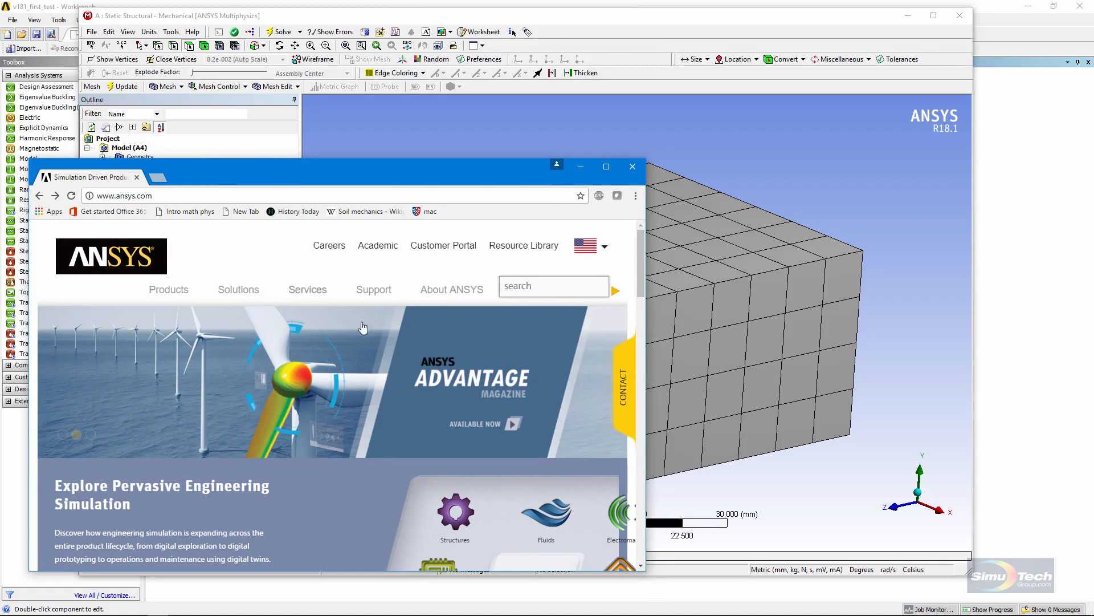
pyautogui.click(538, 286)
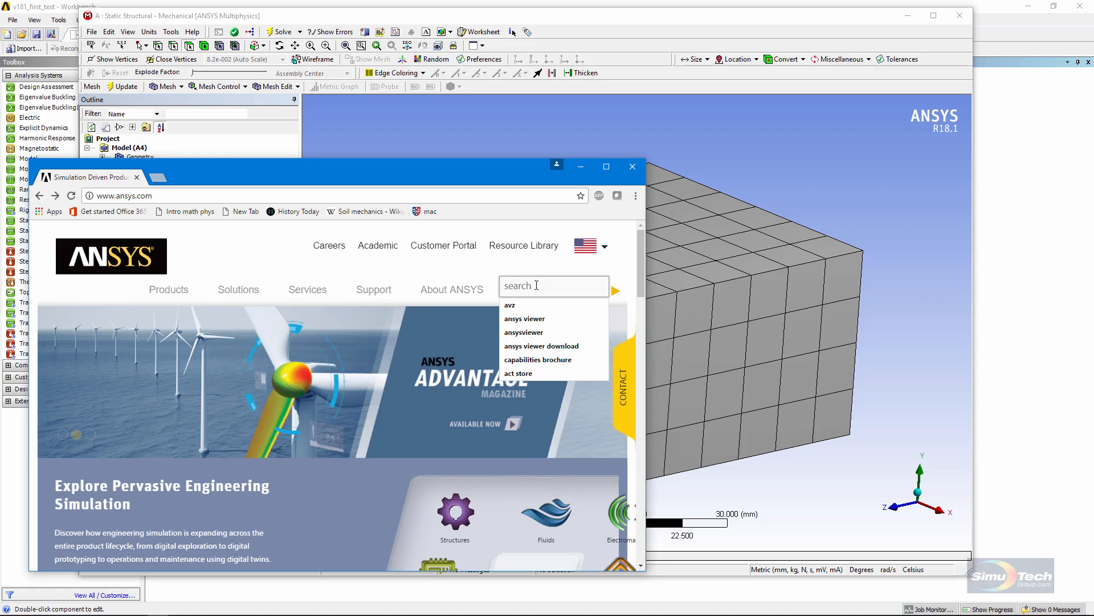
pyautogui.click(529, 305)
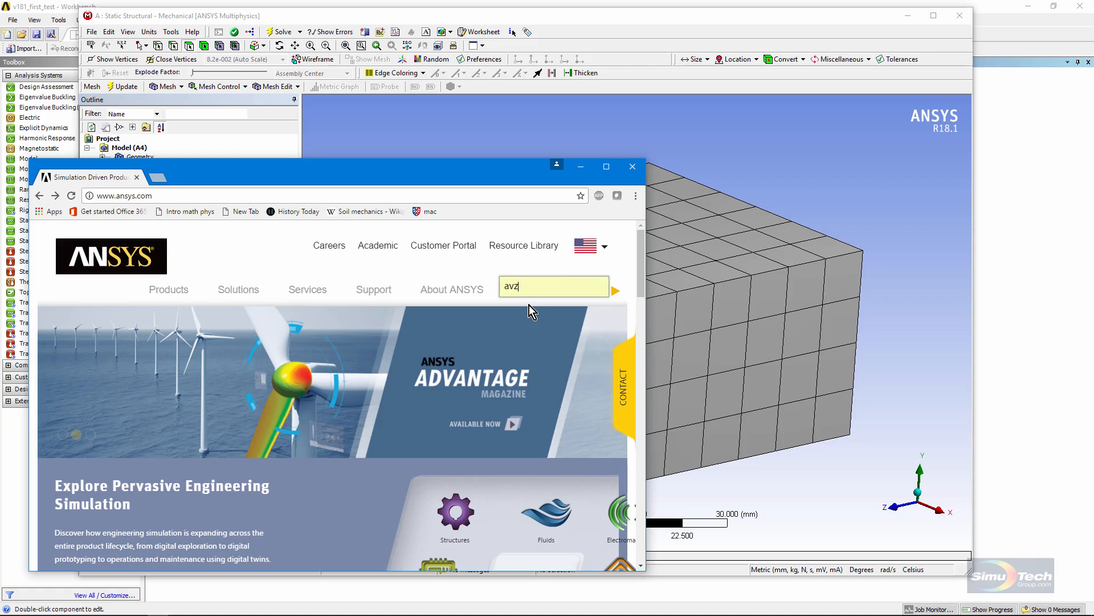
pyautogui.write(' V')
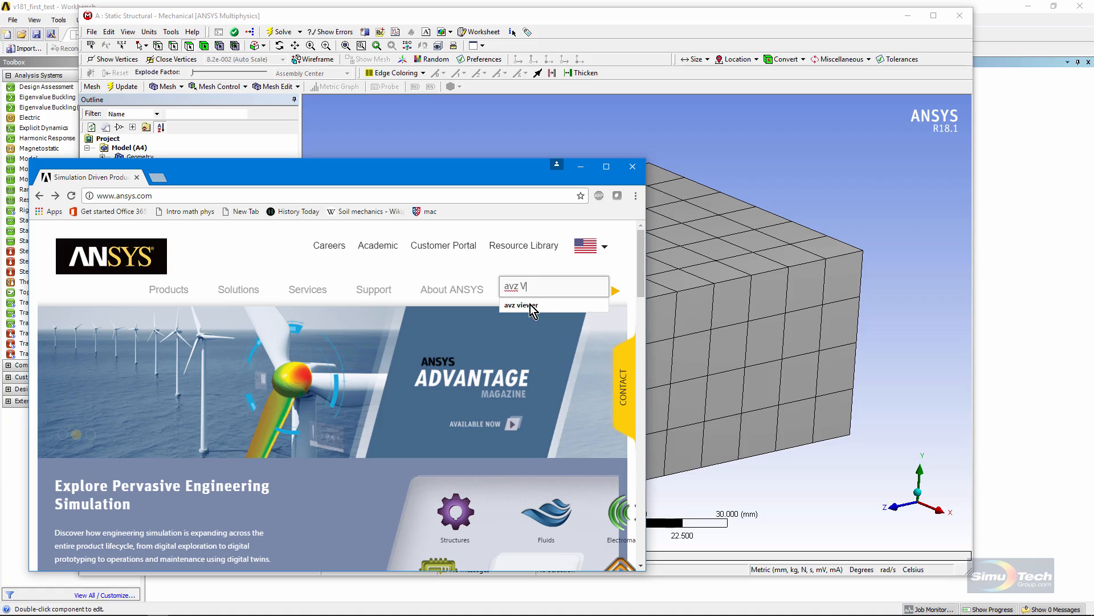
pyautogui.write('IEWER')
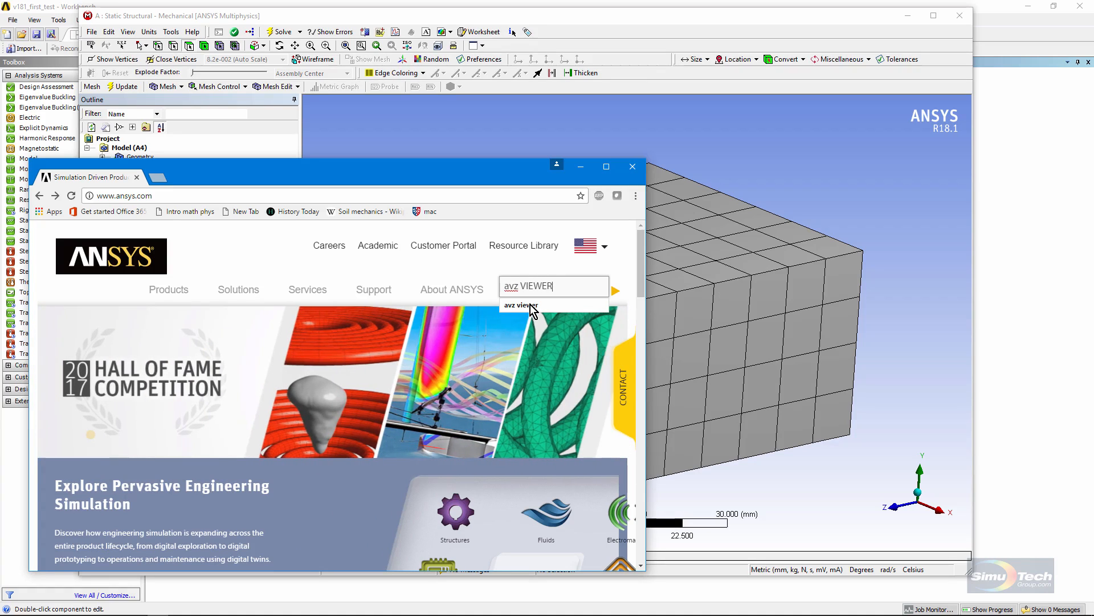
pyautogui.press('Return')
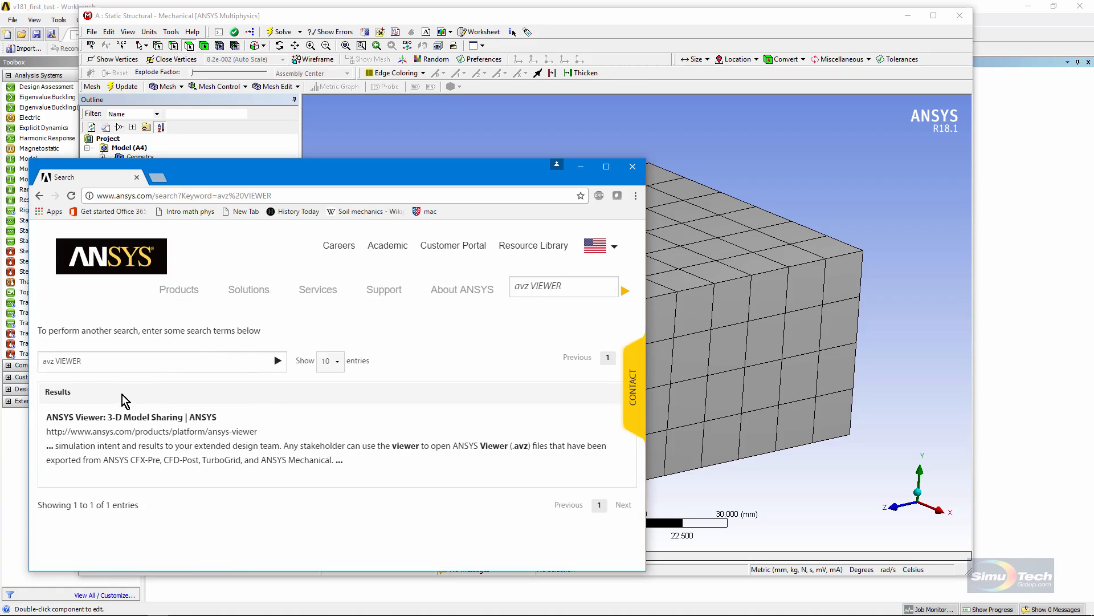
# Go to the ANSYS Viewer: 3-D Model Sharing product page with its installer download.
pyautogui.click(122, 419)
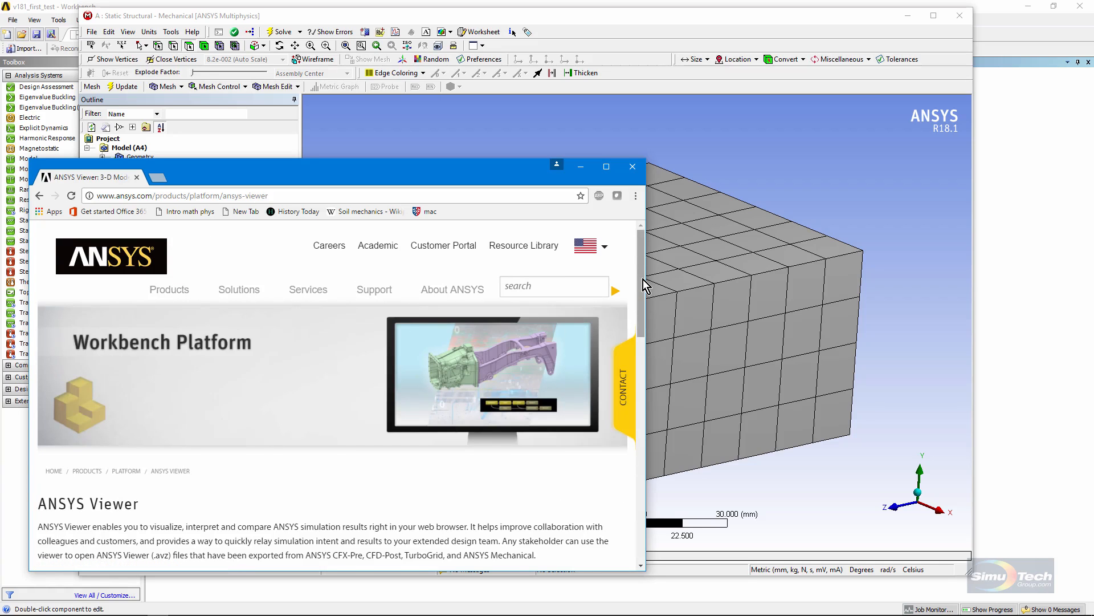
pyautogui.moveTo(644, 279); pyautogui.dragTo(645, 358)
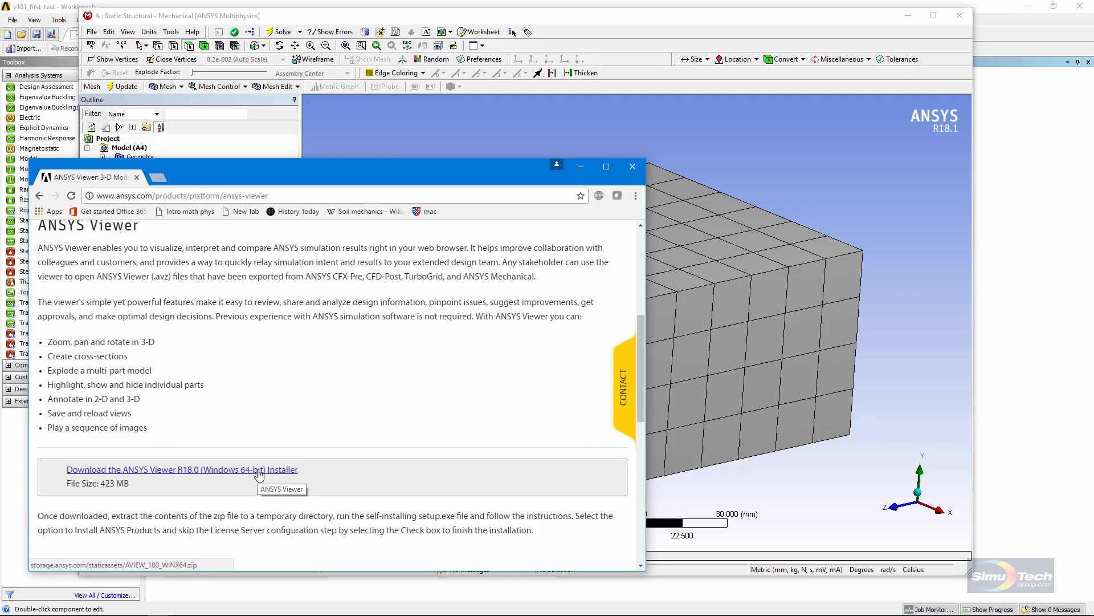
# Open test_avz_stress_eqv.avz from the AVZ folder in ANSYS Viewer.
pyautogui.click(135, 176)
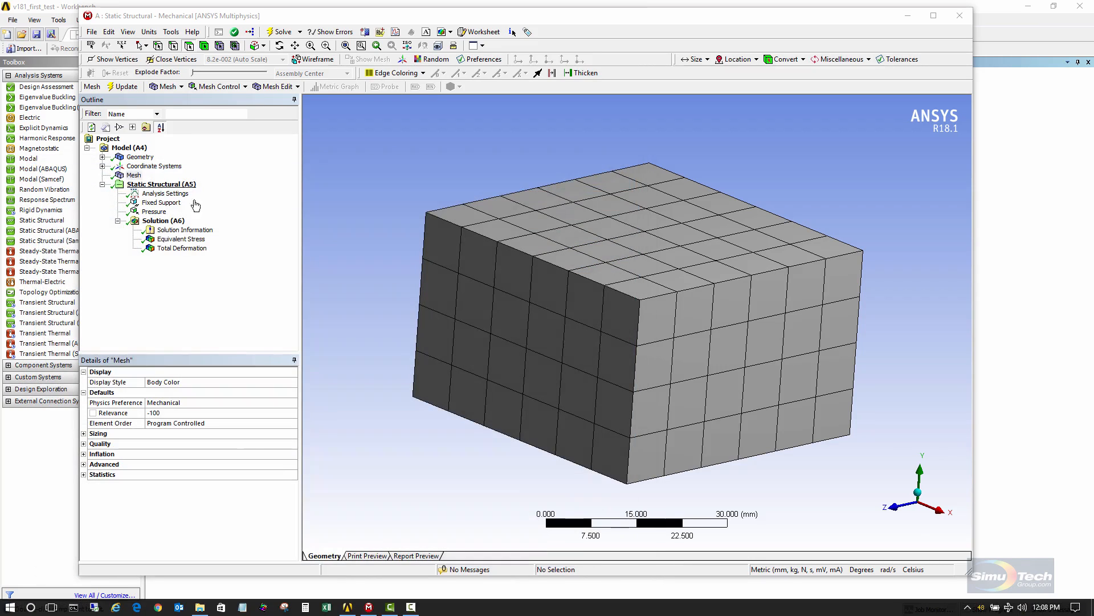
pyautogui.click(199, 607)
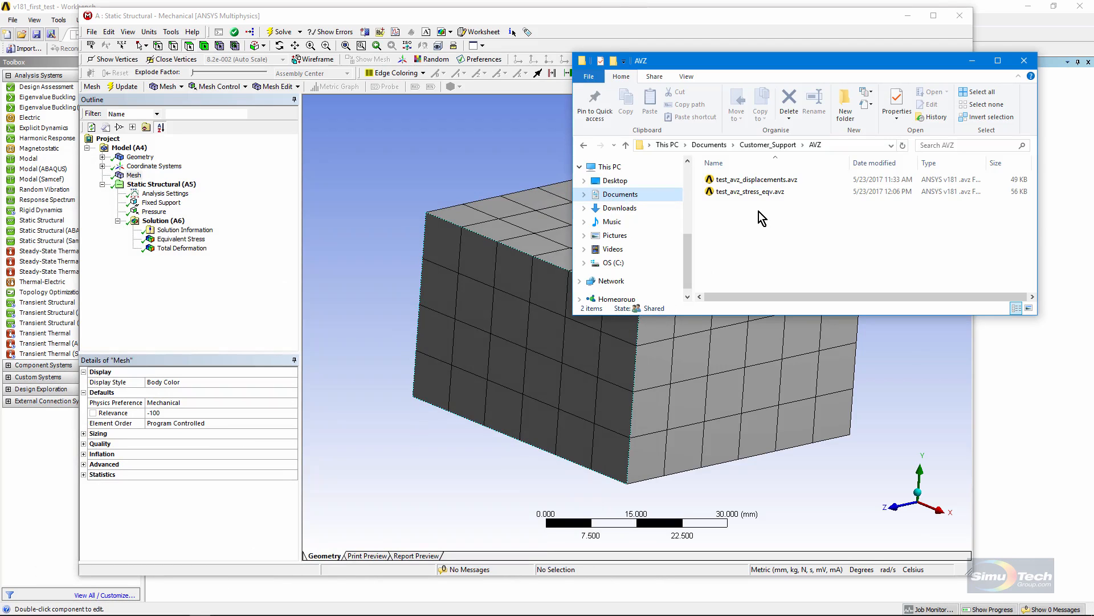
pyautogui.click(756, 197)
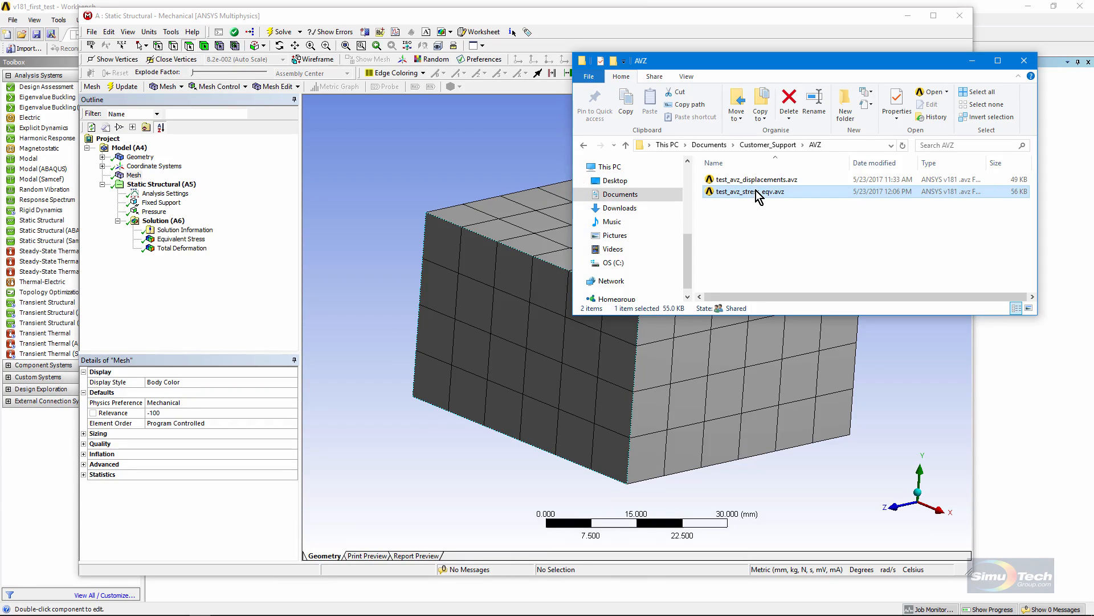
pyautogui.doubleClick(756, 192)
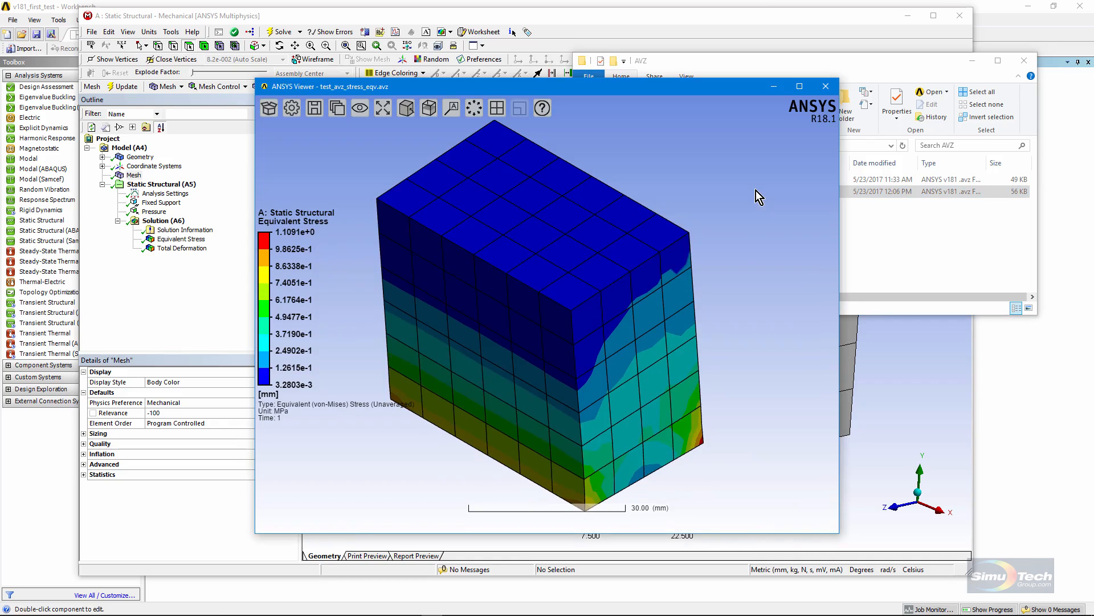
pyautogui.moveTo(545, 377)
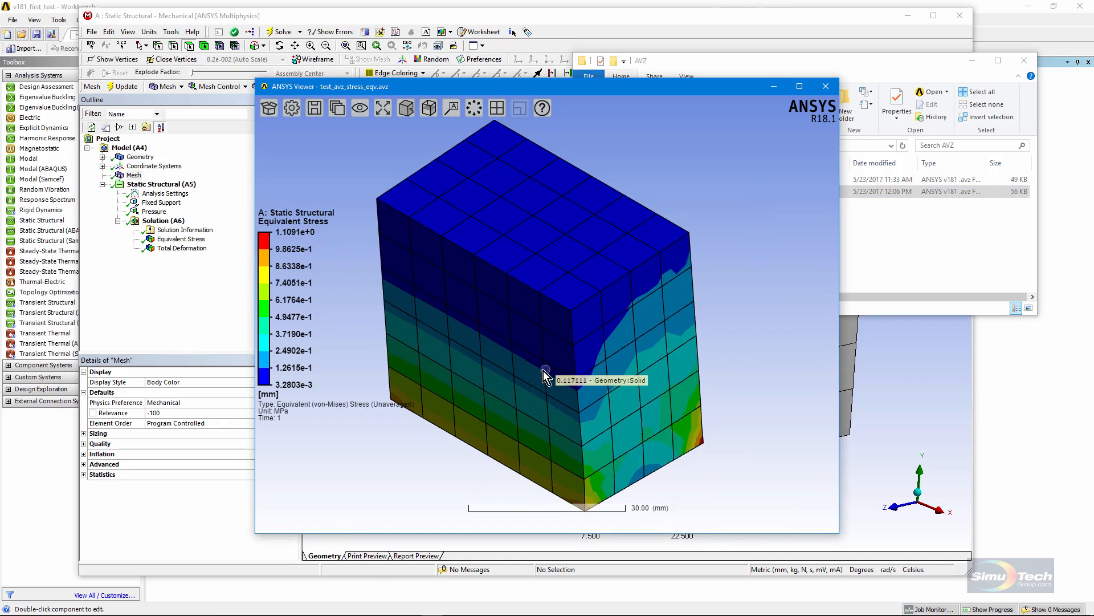
# Rotate and pan the stress model in ANSYS Viewer to view it from new angles.
pyautogui.moveTo(543, 370)
pyautogui.mouseDown()
pyautogui.moveTo(551, 246)
pyautogui.moveTo(428, 294)
pyautogui.moveTo(532, 376)
pyautogui.moveTo(593, 355)
pyautogui.moveTo(567, 362)
pyautogui.mouseUp()
pyautogui.scroll(2, 526, 365)
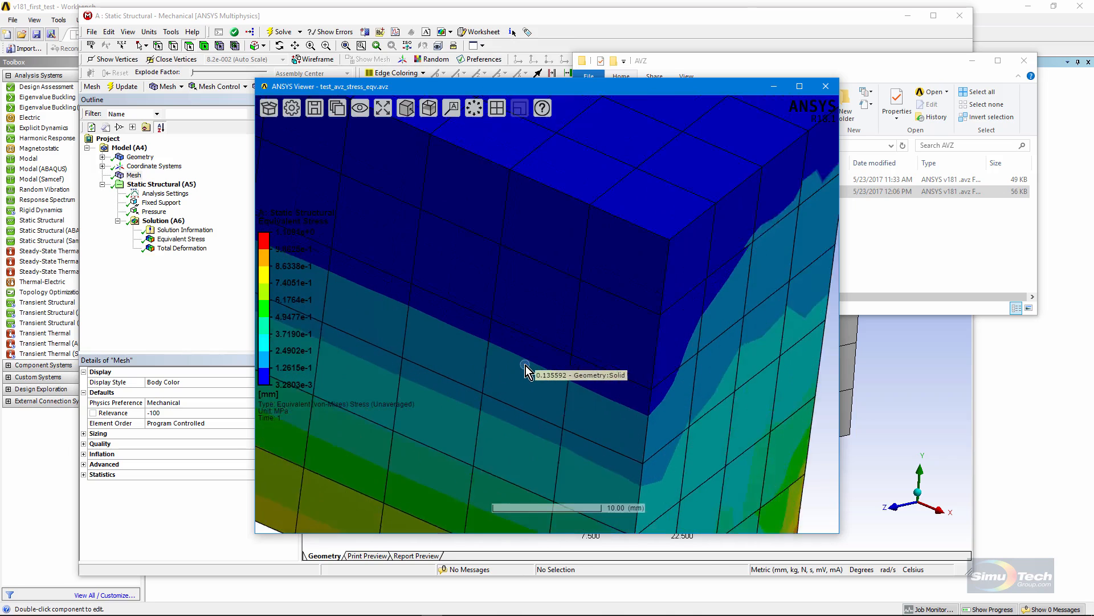
pyautogui.scroll(-3, 526, 362)
pyautogui.scroll(-3, 528, 362)
pyautogui.scroll(2, 527, 361)
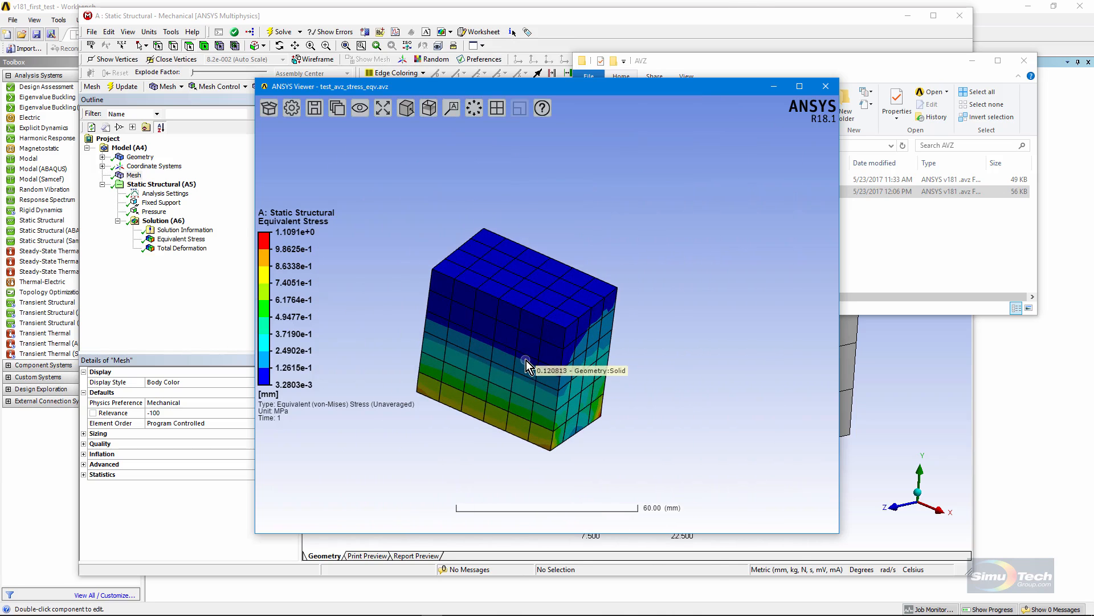
pyautogui.scroll(-1, 530, 355)
pyautogui.moveTo(647, 357)
pyautogui.mouseDown(button='middle')
pyautogui.moveTo(724, 294)
pyautogui.moveTo(553, 289)
pyautogui.moveTo(587, 337)
pyautogui.moveTo(484, 296)
pyautogui.mouseUp(button='middle')
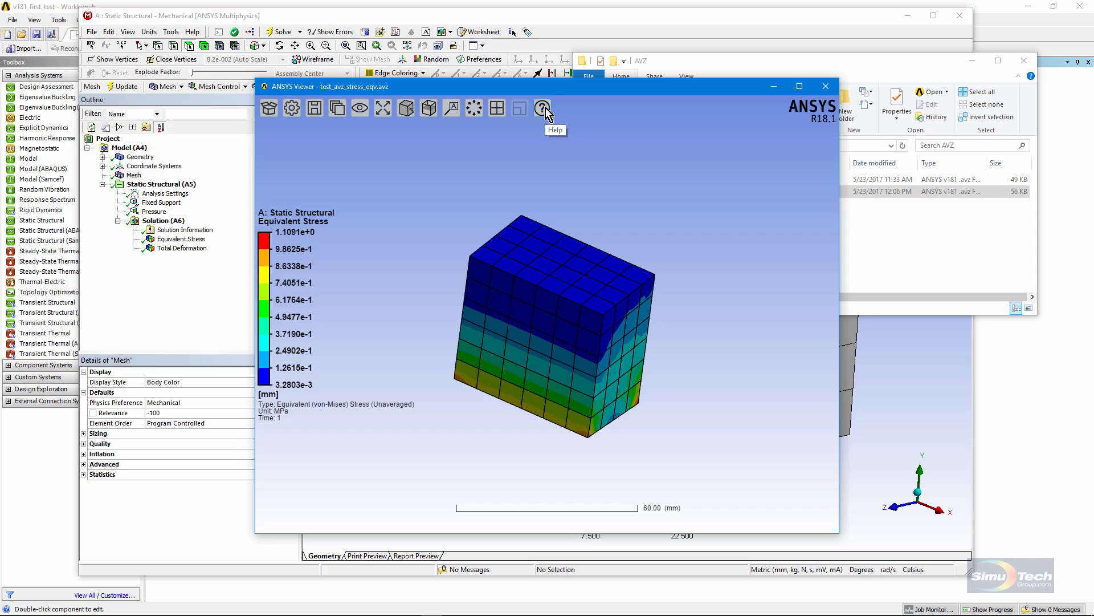
# Fit the model to the window, reset to isometric and turn it to show the high-stress faces.
pyautogui.moveTo(563, 328); pyautogui.dragTo(900, 333, button='middle')
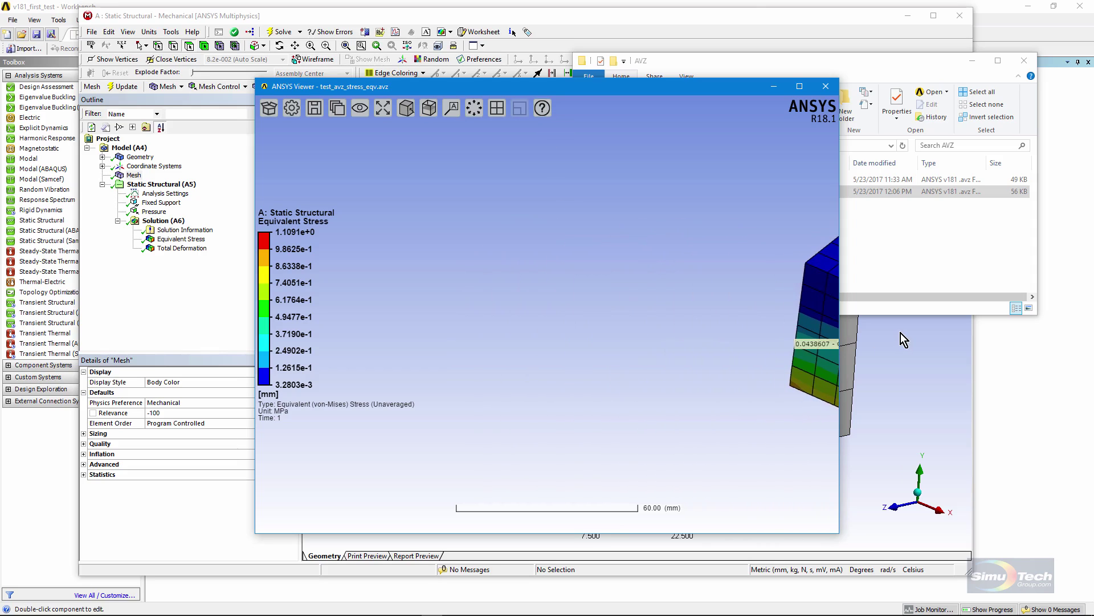
pyautogui.click(383, 108)
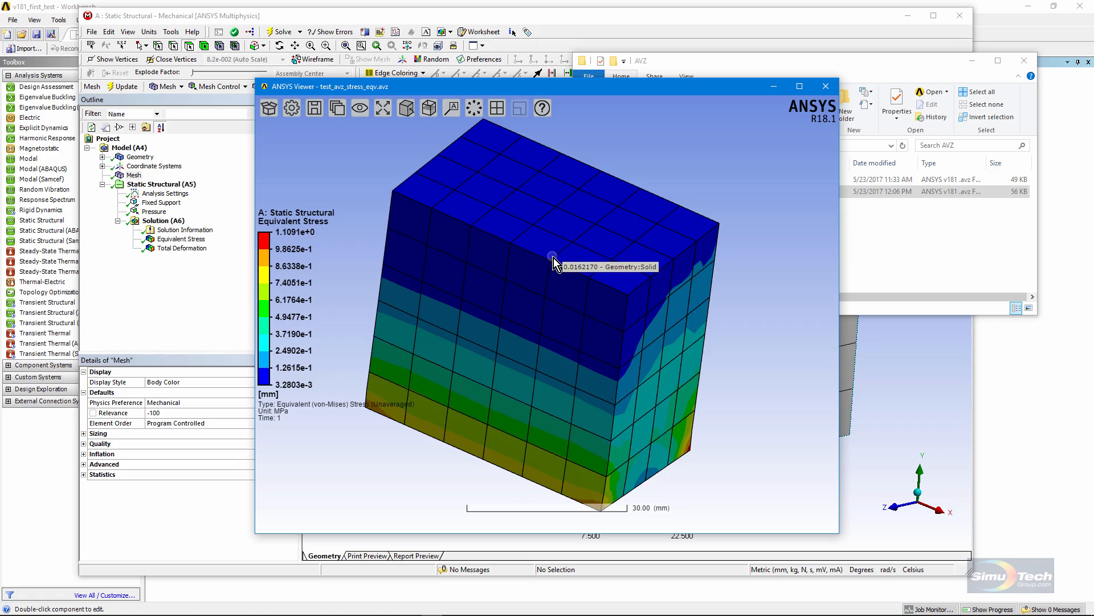
pyautogui.moveTo(554, 258); pyautogui.dragTo(492, 291)
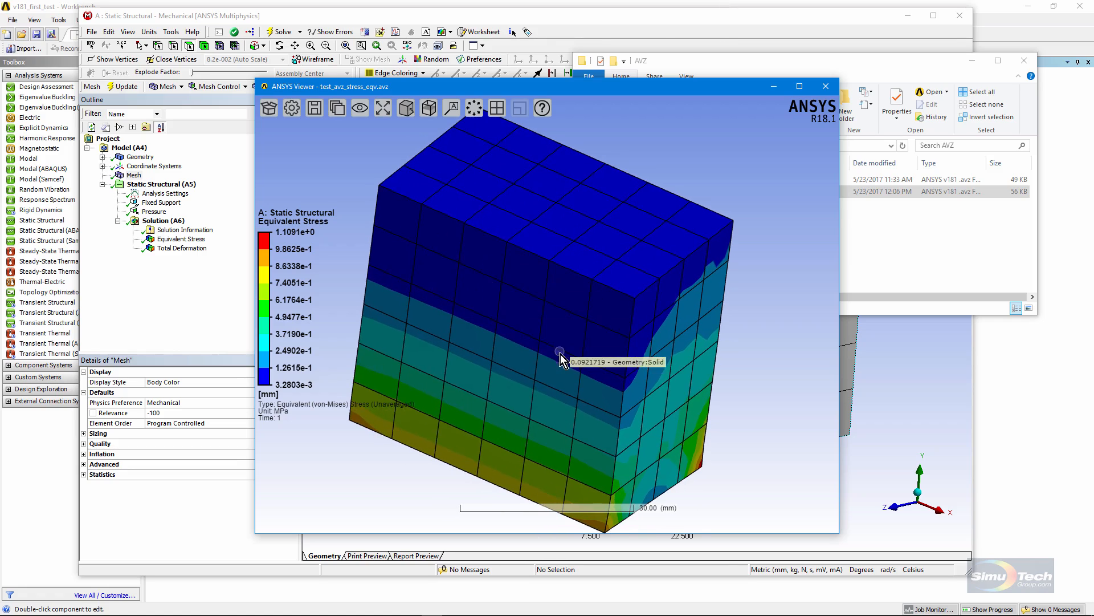
pyautogui.moveTo(560, 354)
pyautogui.mouseDown()
pyautogui.moveTo(623, 255)
pyautogui.moveTo(343, 431)
pyautogui.moveTo(479, 419)
pyautogui.moveTo(556, 445)
pyautogui.moveTo(504, 496)
pyautogui.moveTo(492, 343)
pyautogui.mouseUp()
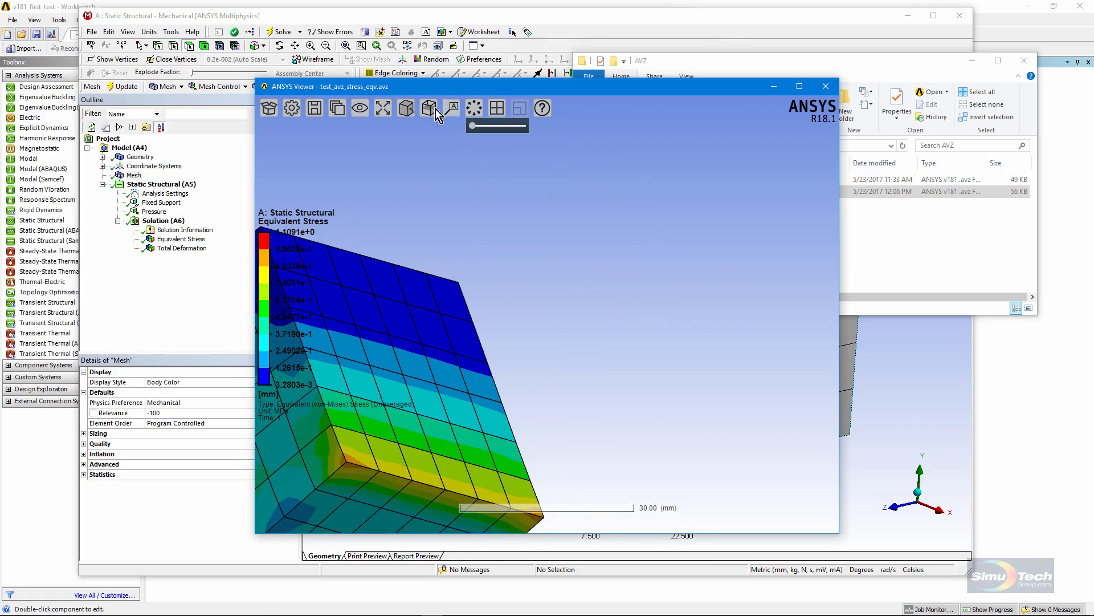
pyautogui.click(406, 108)
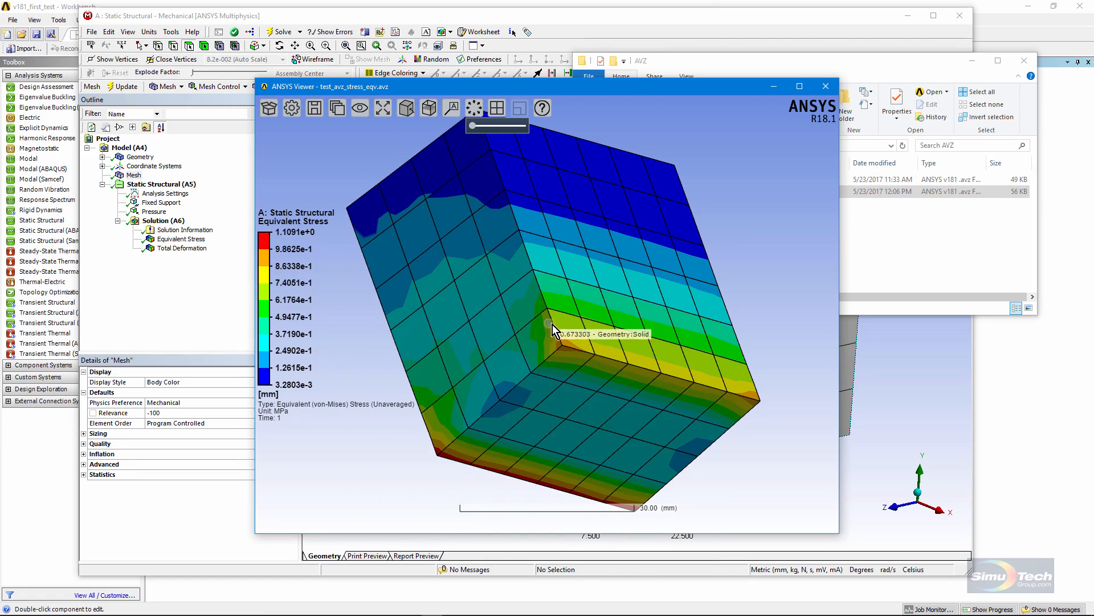
pyautogui.scroll(-2, 582, 318)
pyautogui.moveTo(500, 257)
pyautogui.mouseDown()
pyautogui.moveTo(530, 313)
pyautogui.moveTo(633, 281)
pyautogui.moveTo(528, 331)
pyautogui.moveTo(489, 278)
pyautogui.moveTo(491, 251)
pyautogui.mouseUp()
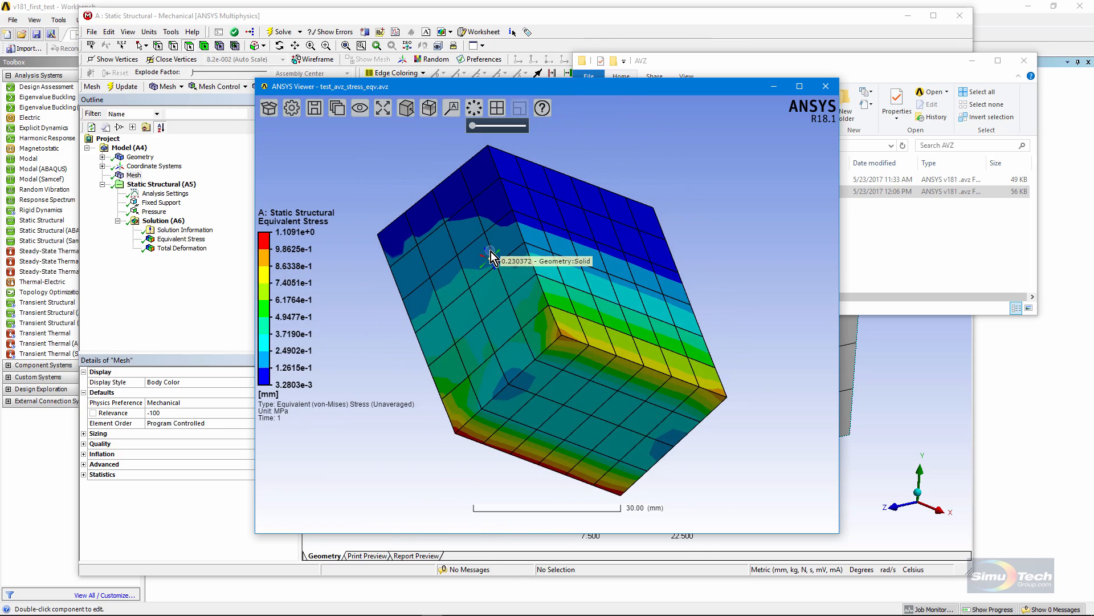
# Close ANSYS Viewer, then review Geometry's export options in the Mechanical Outline without exporting.
pyautogui.click(832, 88)
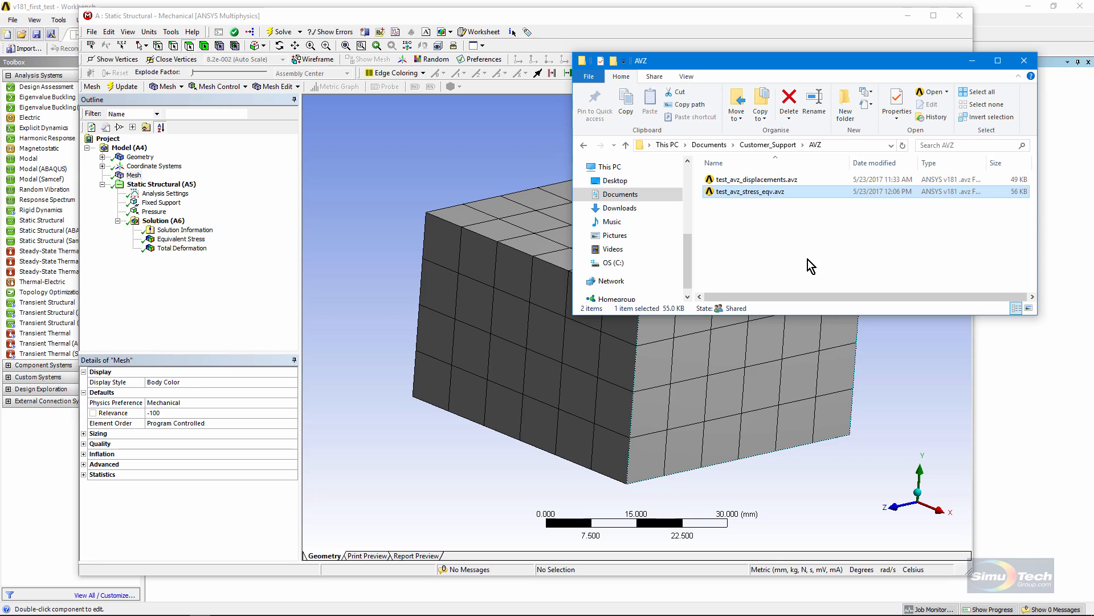
pyautogui.rightClick(140, 157)
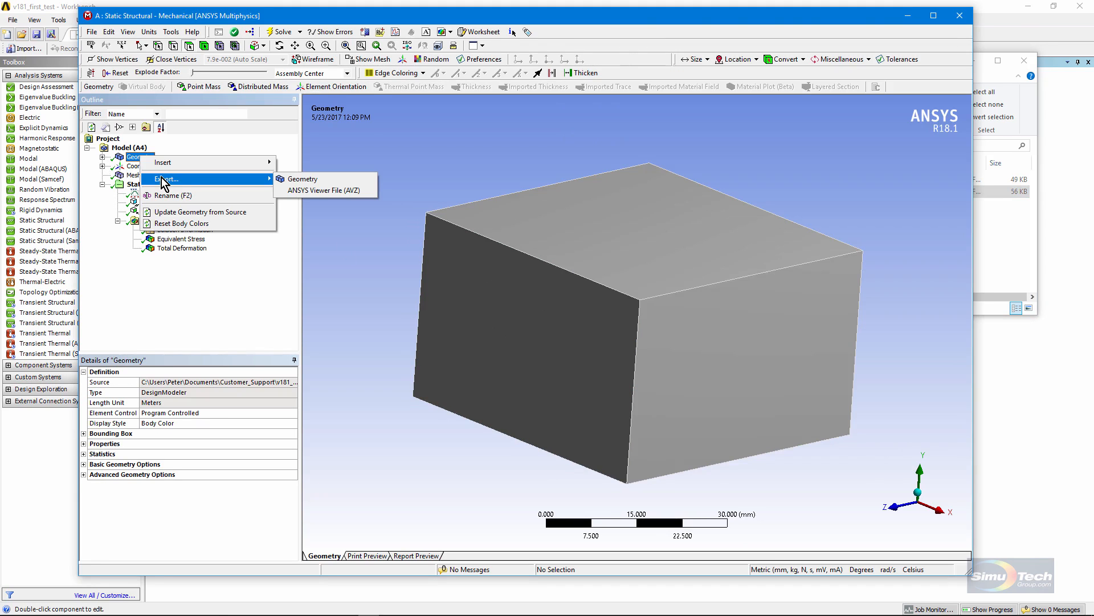
pyautogui.click(330, 182)
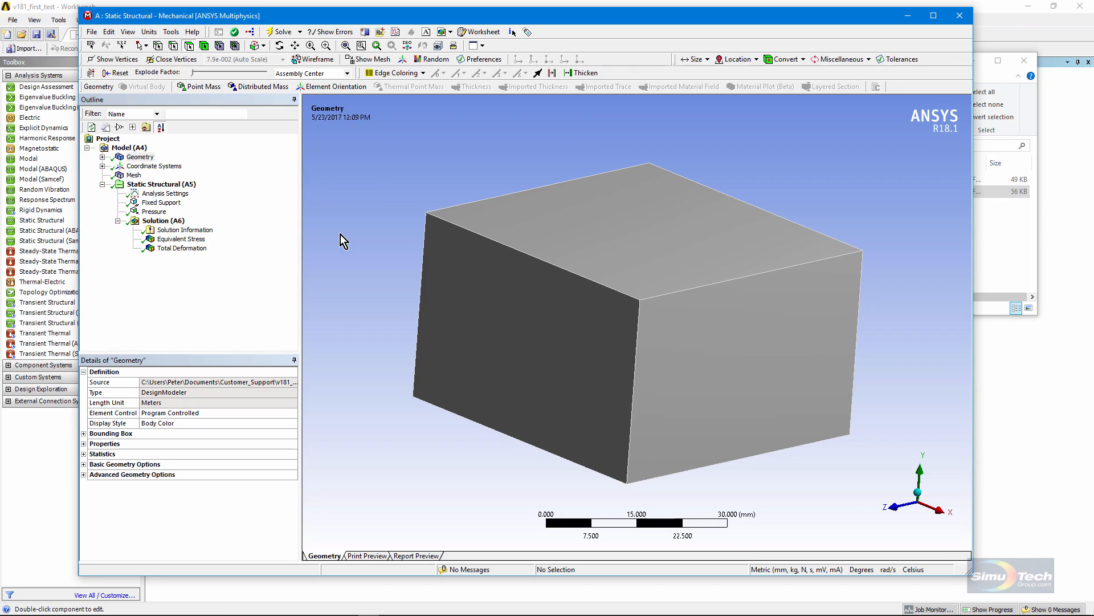